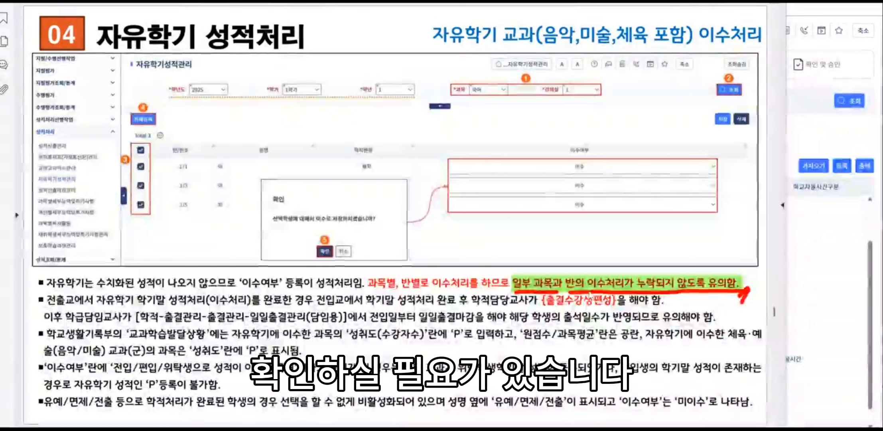
Switch to NEIS and, in the 부서장(교무기획부) role, open 학생부 조회 및 출력 under 학교생활기록부 for 2025, grade 1, class 1
{"action": "left_click", "coordinate": [796, 139]}
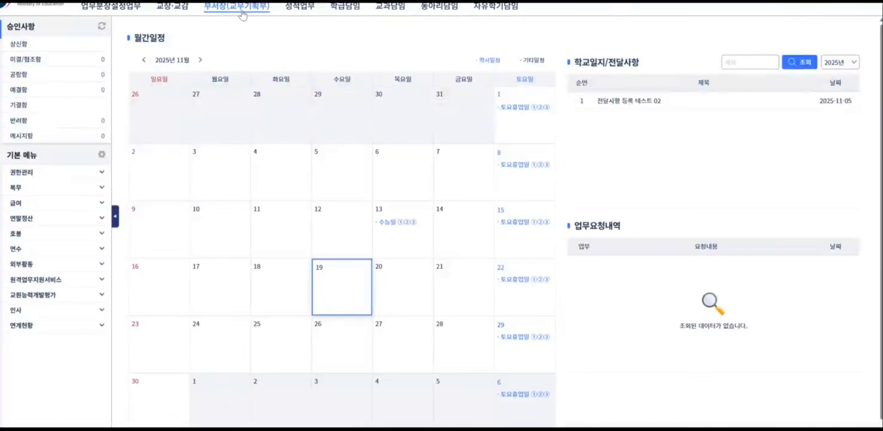
{"action": "left_click", "coordinate": [242, 12]}
{"action": "left_click", "coordinate": [627, 45]}
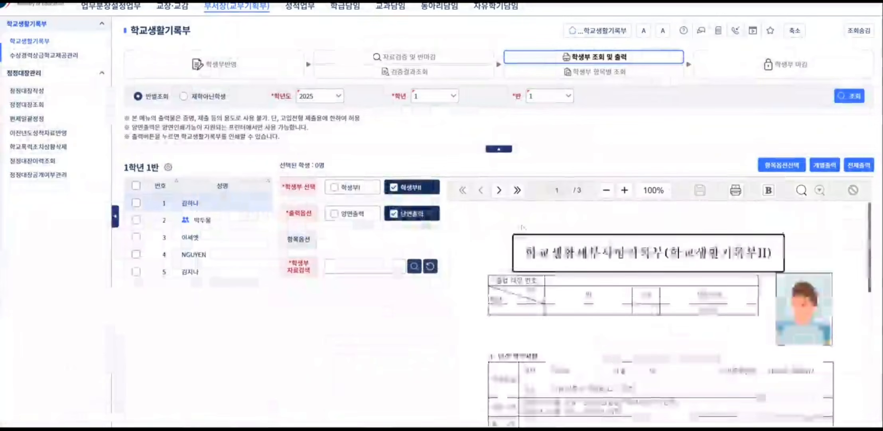
Examine section 6, 교과학습발달상황, on page 2 of student number 1's 학생부II record
{"action": "scroll", "coordinate": [598, 279], "scroll_direction": "down", "scroll_amount": 5}
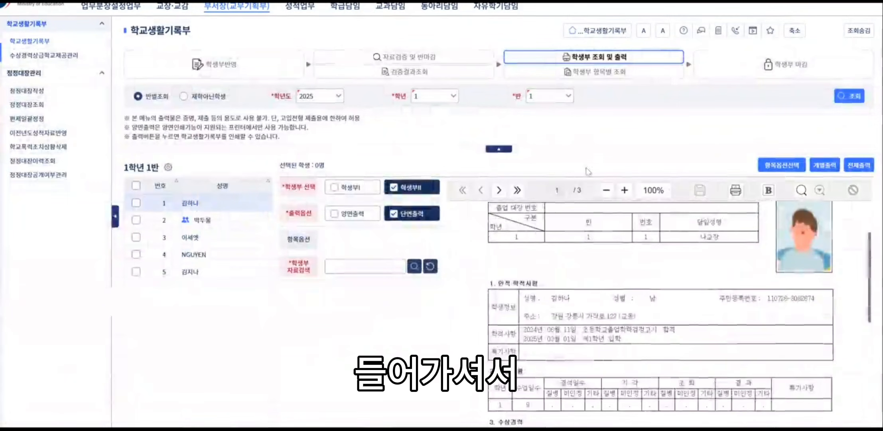
{"action": "left_click", "coordinate": [499, 191]}
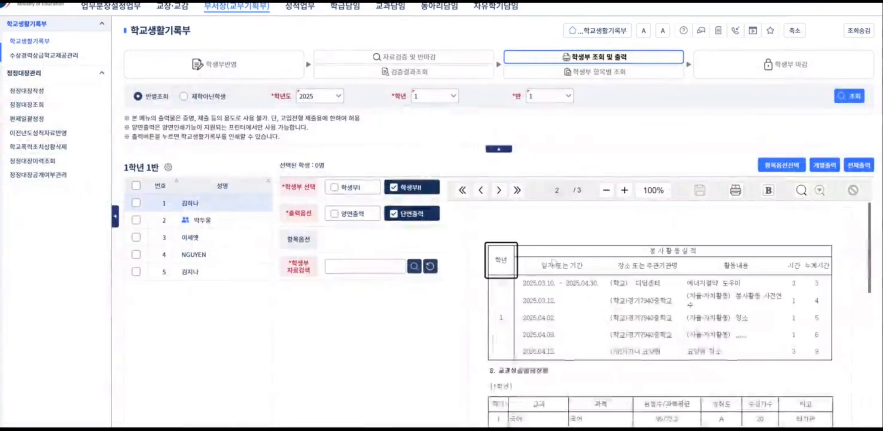
{"action": "scroll", "coordinate": [552, 261], "scroll_direction": "down", "scroll_amount": 3}
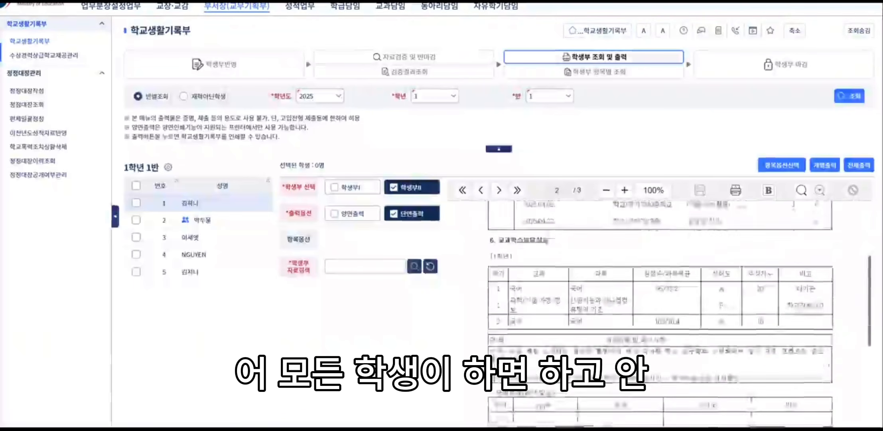
{"action": "scroll", "coordinate": [618, 304], "scroll_direction": "down", "scroll_amount": 1}
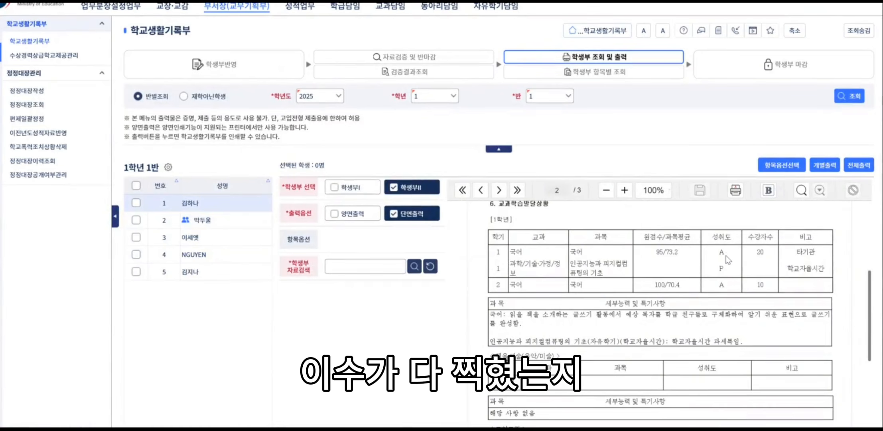
Bring up student number 2's 학생부II record and examine the 교과학습발달상황 section on page 2
{"action": "left_click", "coordinate": [213, 223]}
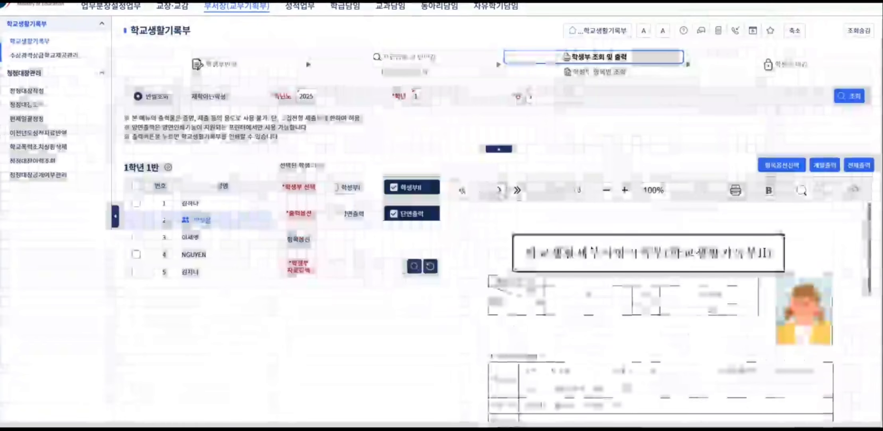
{"action": "left_click", "coordinate": [498, 190]}
{"action": "left_click", "coordinate": [499, 190]}
{"action": "left_click", "coordinate": [481, 190]}
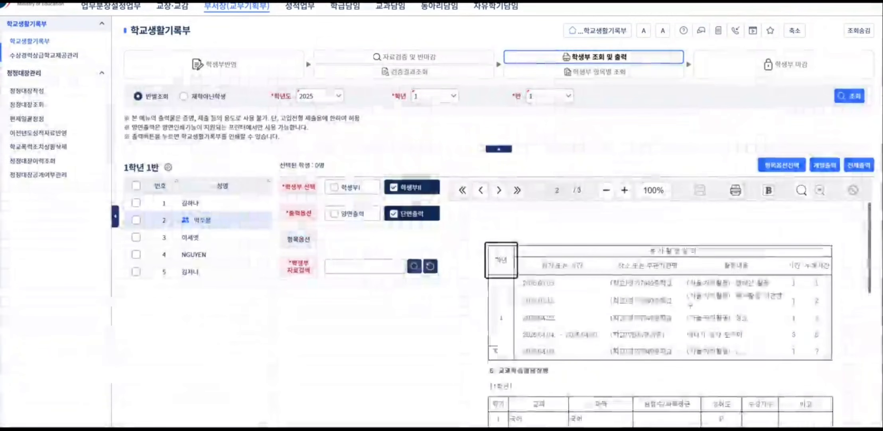
{"action": "scroll", "coordinate": [658, 312], "scroll_direction": "down", "scroll_amount": 3}
{"action": "scroll", "coordinate": [734, 259], "scroll_direction": "down", "scroll_amount": 2}
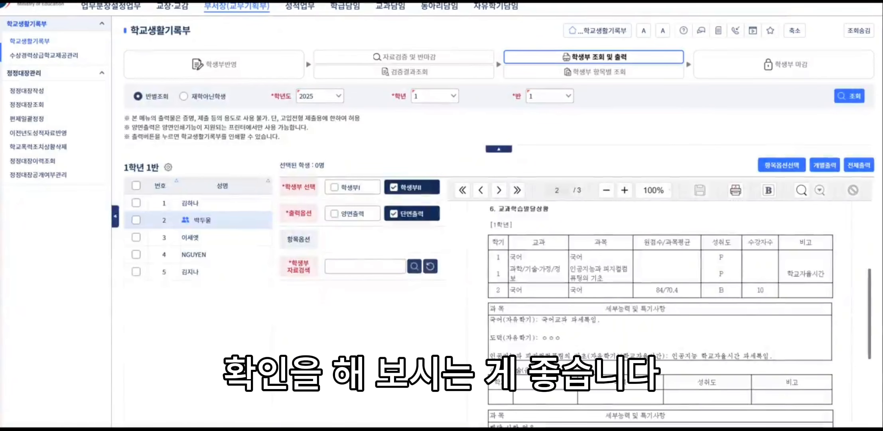
Switch back to the slides, advance to question Q1 and underline "창체 동아리 담당교사가 변경되어서" in red
{"action": "key", "text": "alt+Tab"}
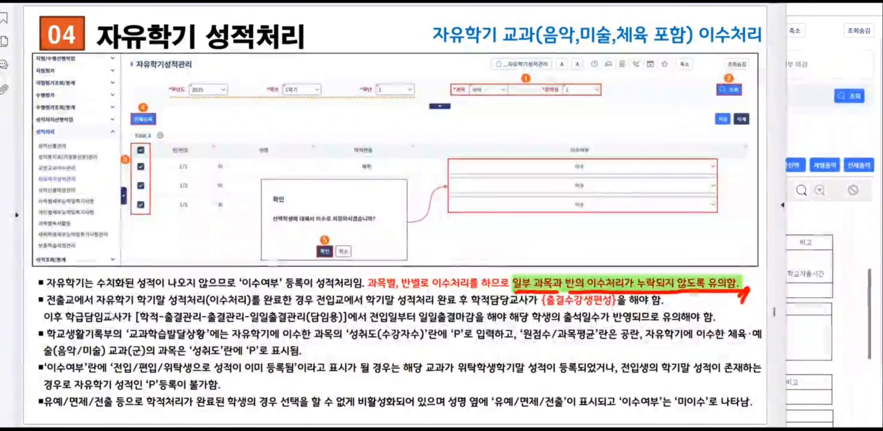
{"action": "scroll", "coordinate": [613, 312], "scroll_direction": "down", "scroll_amount": 1}
{"action": "scroll", "coordinate": [613, 313], "scroll_direction": "down", "scroll_amount": 1}
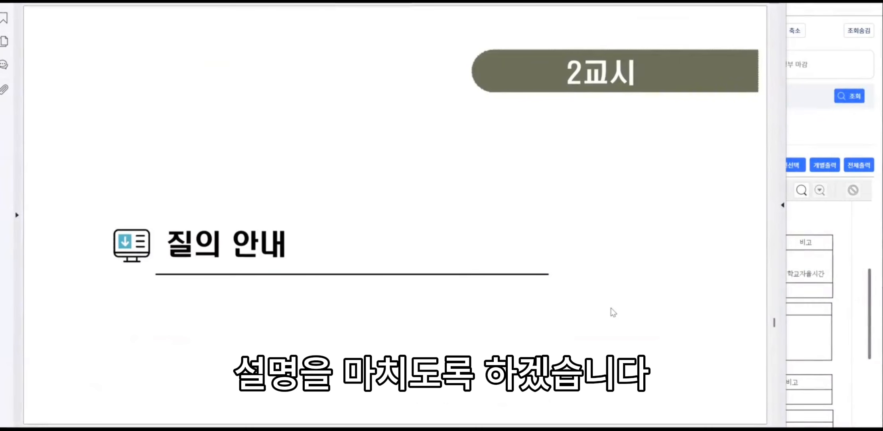
{"action": "scroll", "coordinate": [614, 312], "scroll_direction": "down", "scroll_amount": 1}
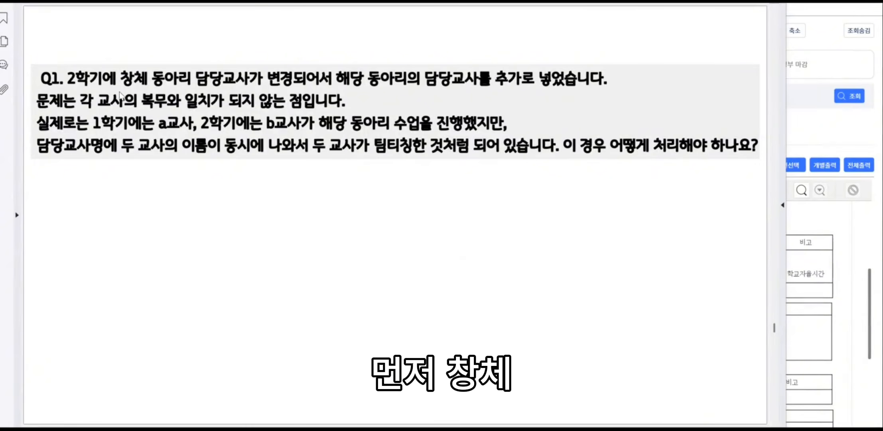
{"action": "left_click_drag", "start_coordinate": [120, 89], "coordinate": [347, 89]}
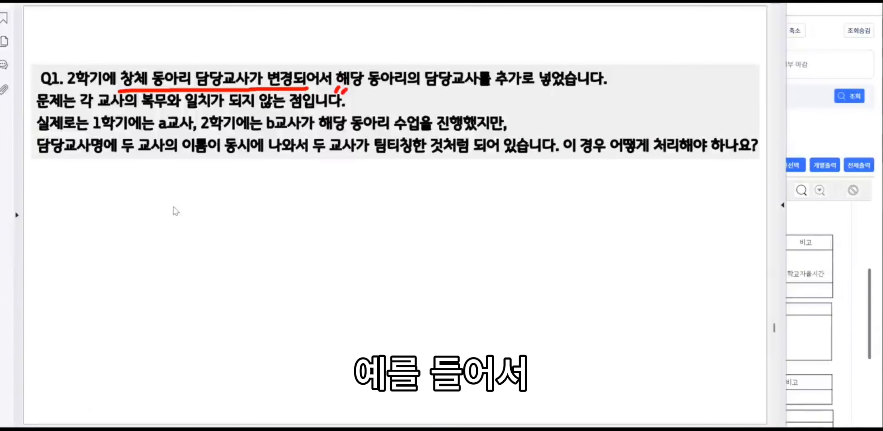
Handwrite "1학기" with A and B beneath it below question Q1, adding an arrow from A and a double underline under B
{"action": "mouse_move", "coordinate": [173, 203]}
{"action": "left_mouse_down"}
{"action": "mouse_move", "coordinate": [172, 218]}
{"action": "mouse_move", "coordinate": [193, 209]}
{"action": "mouse_move", "coordinate": [212, 220]}
{"action": "left_mouse_up"}
{"action": "left_click_drag", "start_coordinate": [213, 212], "coordinate": [217, 227]}
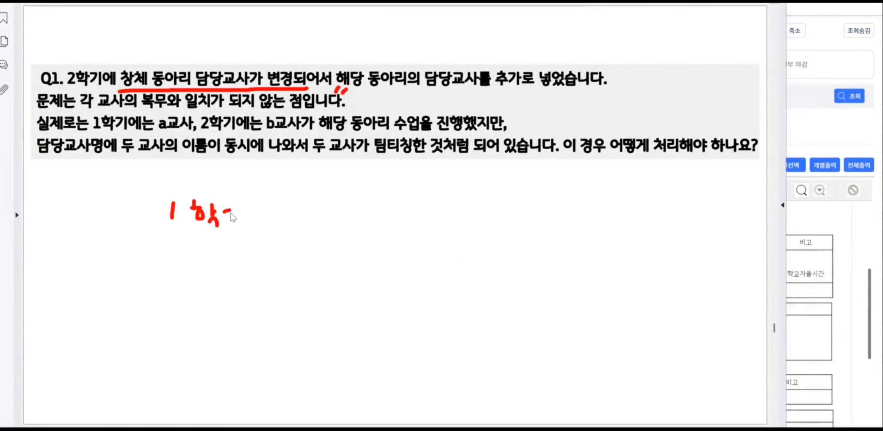
{"action": "mouse_move", "coordinate": [206, 267]}
{"action": "left_mouse_down"}
{"action": "mouse_move", "coordinate": [212, 243]}
{"action": "mouse_move", "coordinate": [223, 271]}
{"action": "mouse_move", "coordinate": [219, 257]}
{"action": "mouse_move", "coordinate": [255, 275]}
{"action": "mouse_move", "coordinate": [262, 267]}
{"action": "left_mouse_up"}
{"action": "left_click_drag", "start_coordinate": [318, 236], "coordinate": [320, 261]}
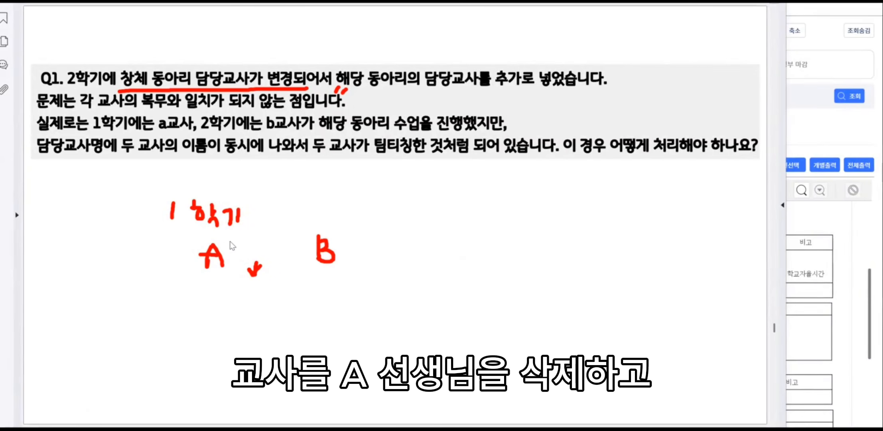
{"action": "left_click_drag", "start_coordinate": [217, 265], "coordinate": [223, 296]}
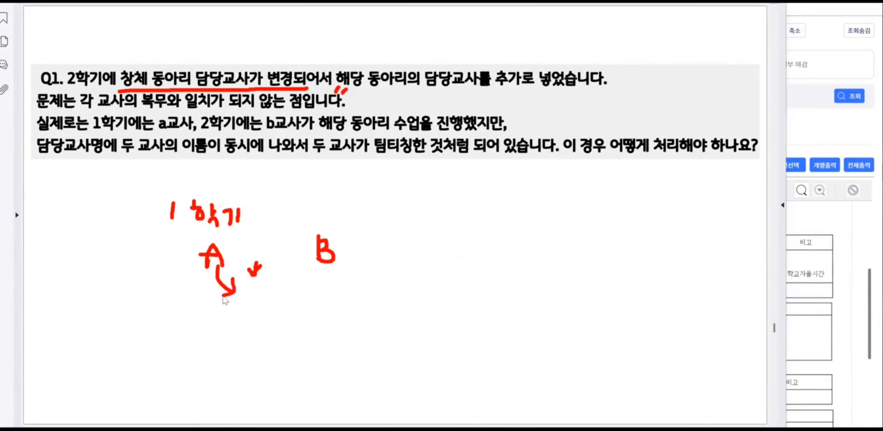
{"action": "mouse_move", "coordinate": [292, 270]}
{"action": "left_mouse_down"}
{"action": "mouse_move", "coordinate": [341, 269]}
{"action": "mouse_move", "coordinate": [342, 278]}
{"action": "left_mouse_up"}
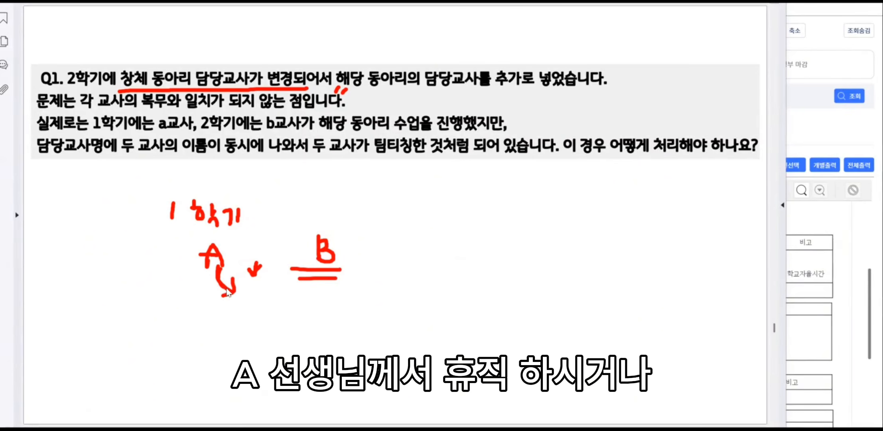
{"action": "left_click_drag", "start_coordinate": [221, 296], "coordinate": [235, 291]}
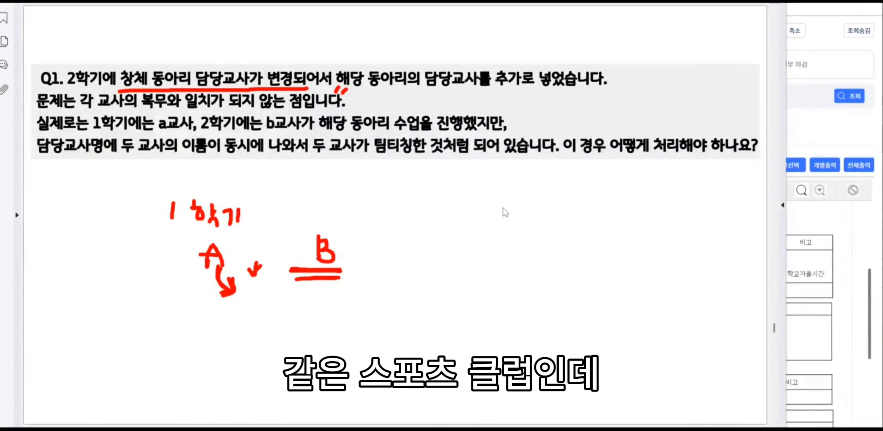
Handwrite a second example beside the first, with A under "1학" and B under "2", and underline both letters
{"action": "mouse_move", "coordinate": [494, 188]}
{"action": "left_mouse_down"}
{"action": "mouse_move", "coordinate": [493, 206]}
{"action": "mouse_move", "coordinate": [515, 199]}
{"action": "mouse_move", "coordinate": [515, 212]}
{"action": "left_mouse_up"}
{"action": "left_click_drag", "start_coordinate": [523, 201], "coordinate": [523, 205]}
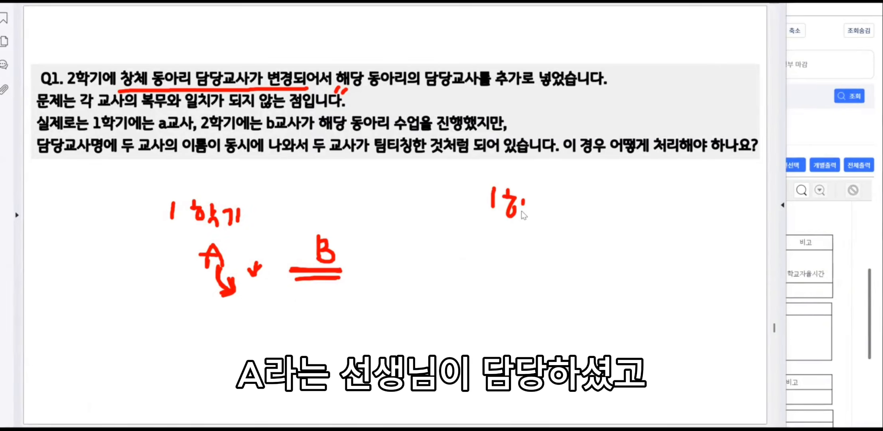
{"action": "left_click_drag", "start_coordinate": [504, 250], "coordinate": [526, 250]}
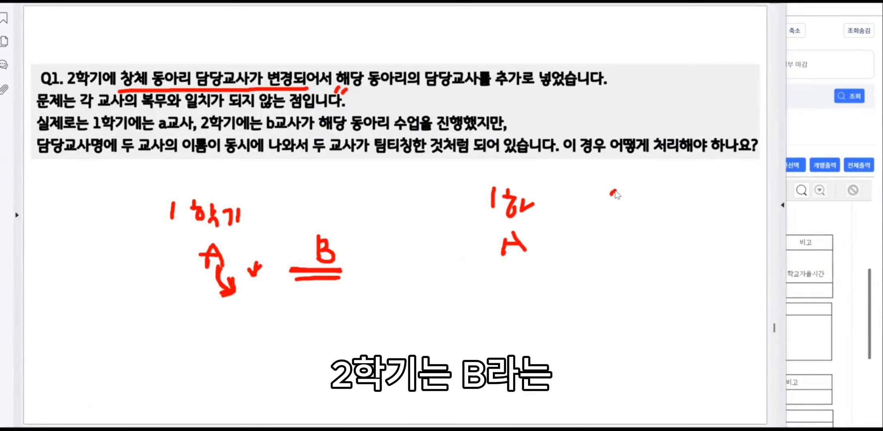
{"action": "mouse_move", "coordinate": [608, 193]}
{"action": "left_mouse_down"}
{"action": "mouse_move", "coordinate": [619, 205]}
{"action": "mouse_move", "coordinate": [615, 246]}
{"action": "mouse_move", "coordinate": [623, 237]}
{"action": "mouse_move", "coordinate": [633, 247]}
{"action": "mouse_move", "coordinate": [604, 249]}
{"action": "left_mouse_up"}
{"action": "mouse_move", "coordinate": [513, 216]}
{"action": "left_mouse_down"}
{"action": "mouse_move", "coordinate": [522, 228]}
{"action": "mouse_move", "coordinate": [503, 255]}
{"action": "left_mouse_up"}
{"action": "left_click_drag", "start_coordinate": [520, 251], "coordinate": [523, 266]}
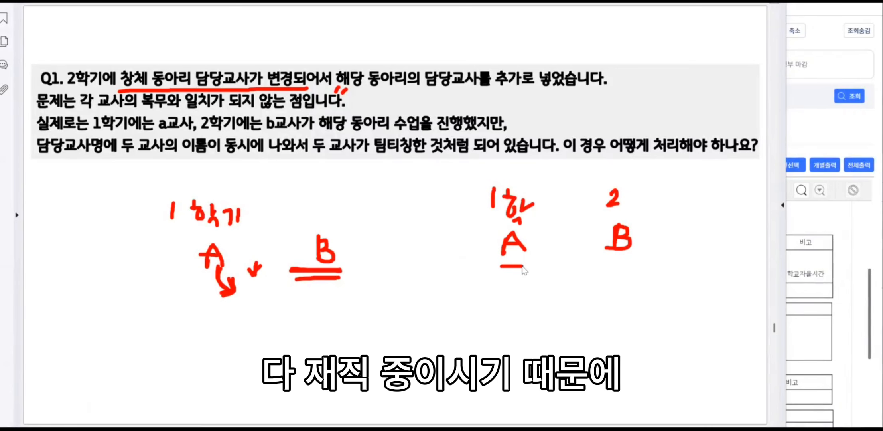
{"action": "left_click_drag", "start_coordinate": [589, 260], "coordinate": [620, 260]}
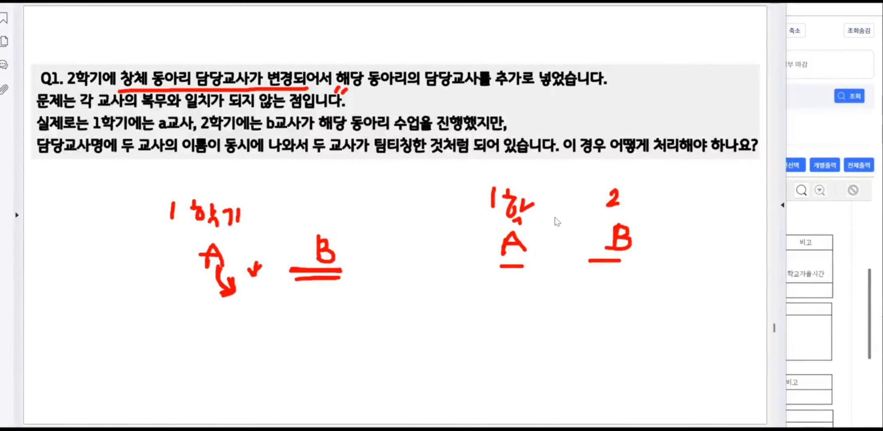
Advance to answer A1, put a check mark at 방법1, and underline "2학기 담당교사" and the 방법2 label
{"action": "key", "text": "Right"}
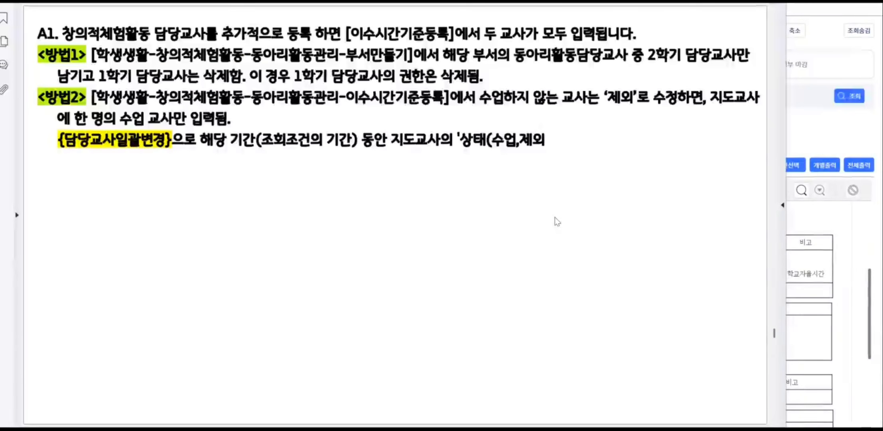
{"action": "left_click_drag", "start_coordinate": [32, 55], "coordinate": [43, 52]}
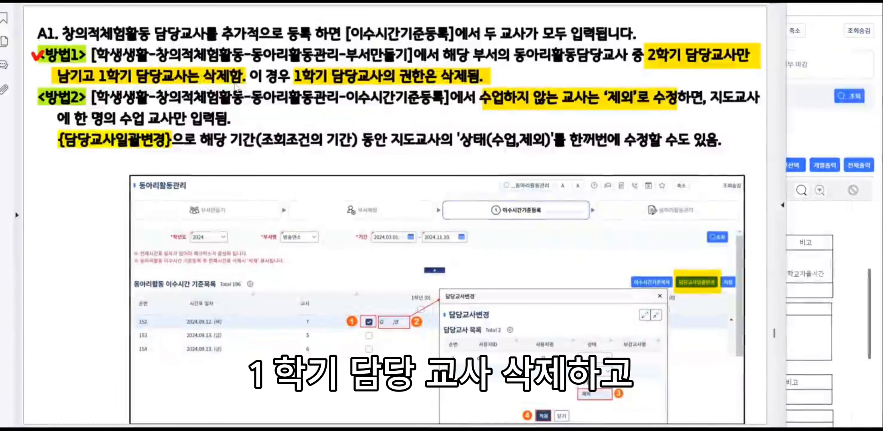
{"action": "left_click_drag", "start_coordinate": [648, 65], "coordinate": [735, 67]}
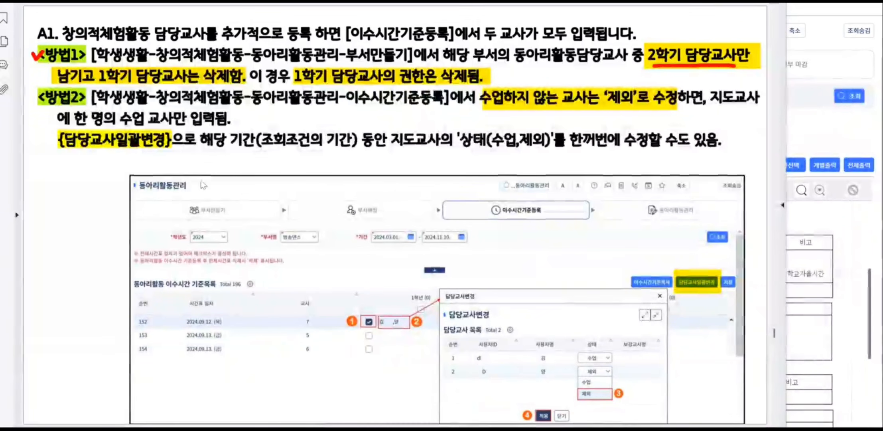
{"action": "left_click_drag", "start_coordinate": [39, 104], "coordinate": [75, 105]}
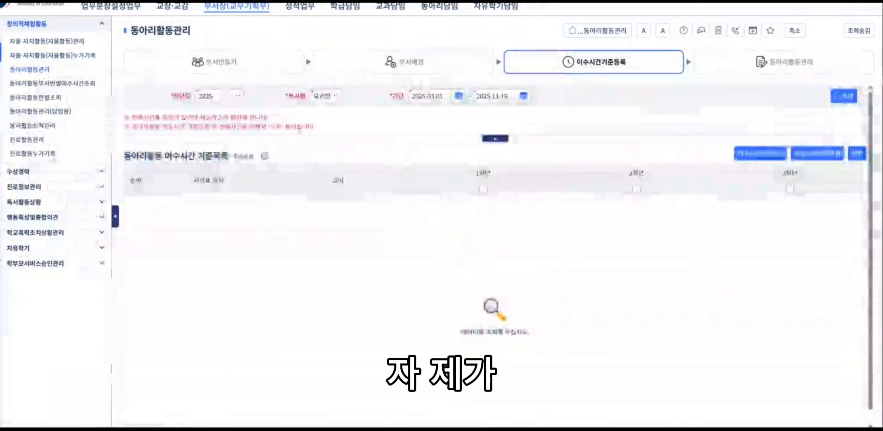
Query the 이수시간기준등록 list in 동아리활동관리 for the 요리반 1반 club
{"action": "left_click", "coordinate": [330, 96]}
{"action": "left_click", "coordinate": [331, 126]}
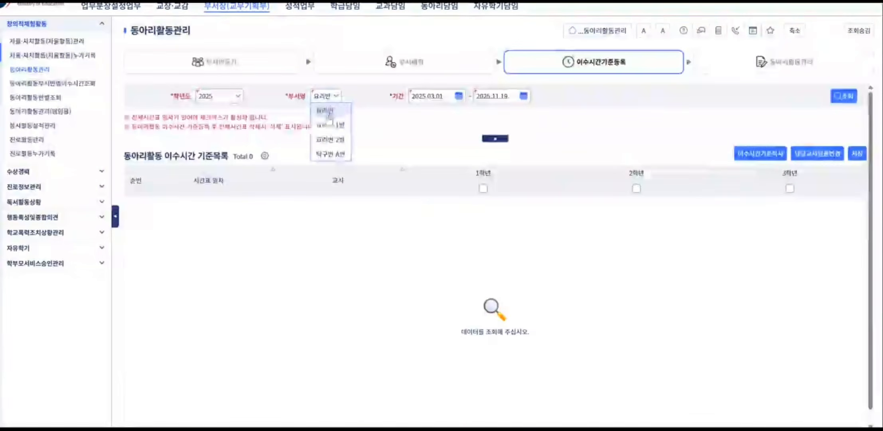
{"action": "left_click", "coordinate": [842, 96]}
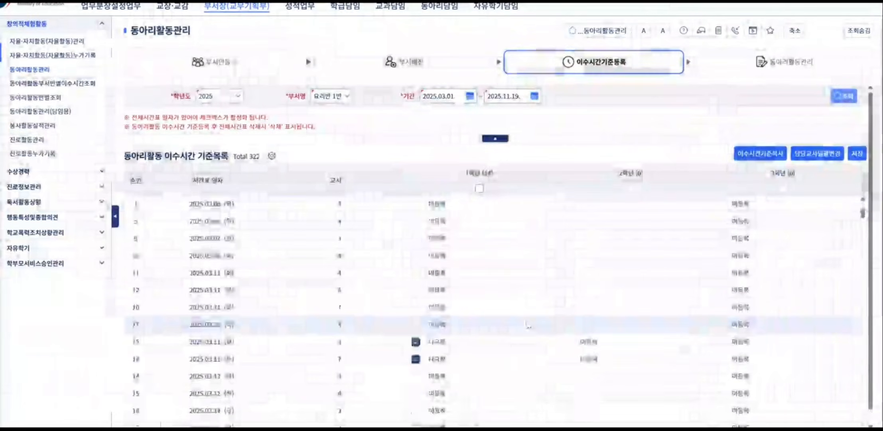
Register grade 1 for periods 6 and 7 on 2025.03.26 in the club hours list and save the change
{"action": "scroll", "coordinate": [525, 323], "scroll_direction": "down", "scroll_amount": 5}
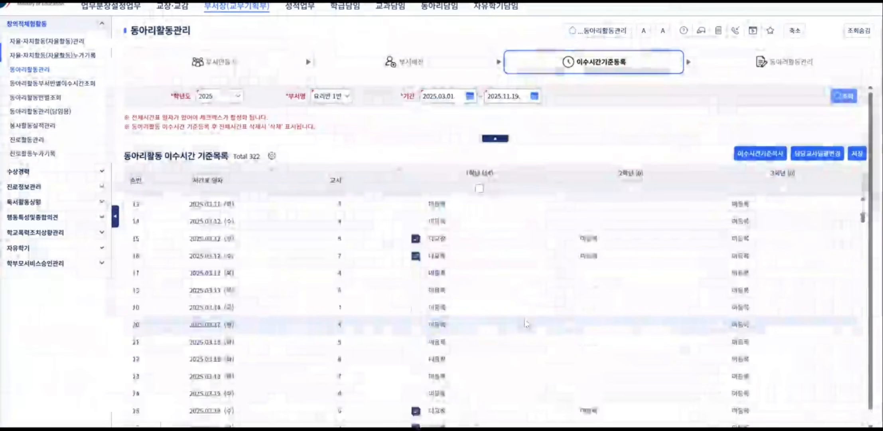
{"action": "scroll", "coordinate": [522, 322], "scroll_direction": "up", "scroll_amount": 5}
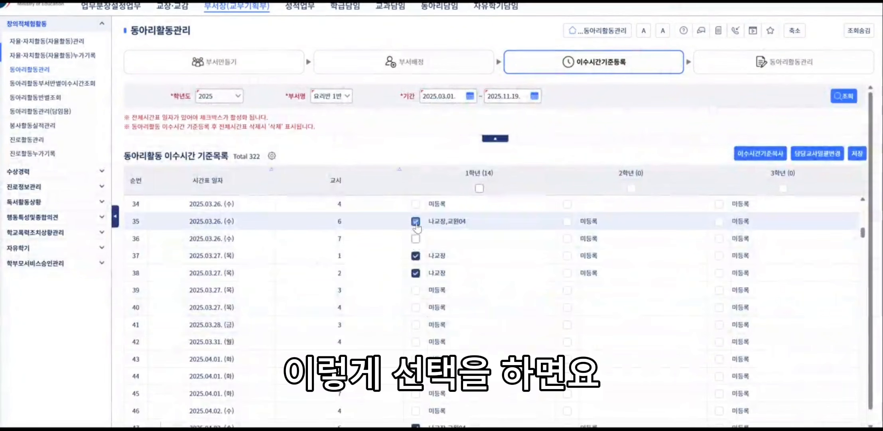
{"action": "left_click", "coordinate": [415, 238]}
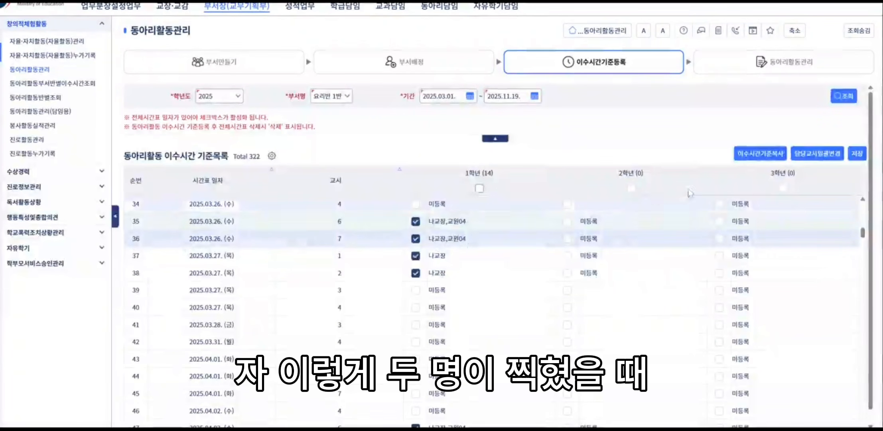
{"action": "left_click", "coordinate": [859, 155]}
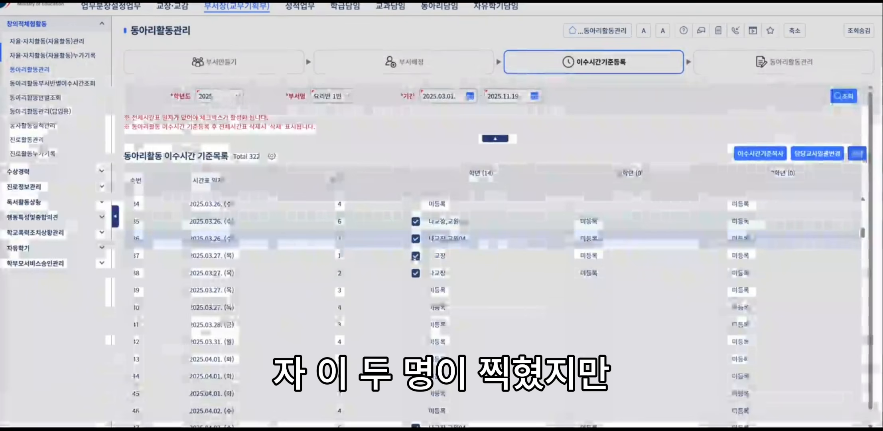
{"action": "left_click", "coordinate": [431, 255]}
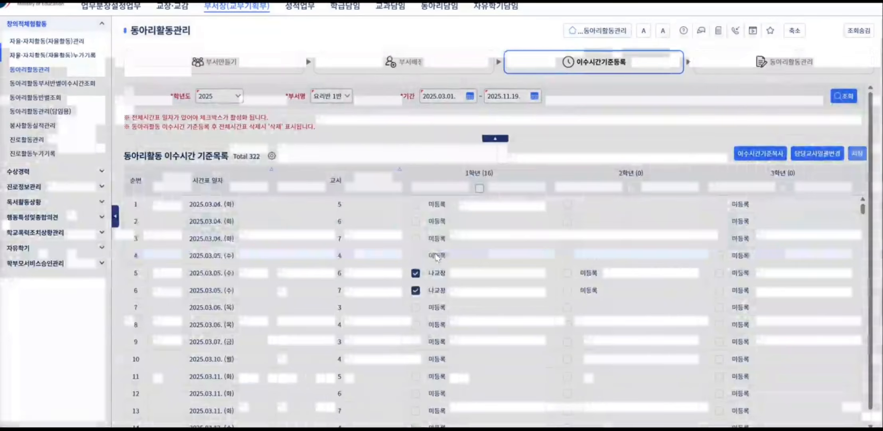
Set the end of the 요리반 1반 query period to 2025.07.31 and query the 이수시간기준 list again
{"action": "scroll", "coordinate": [446, 298], "scroll_direction": "down", "scroll_amount": 10}
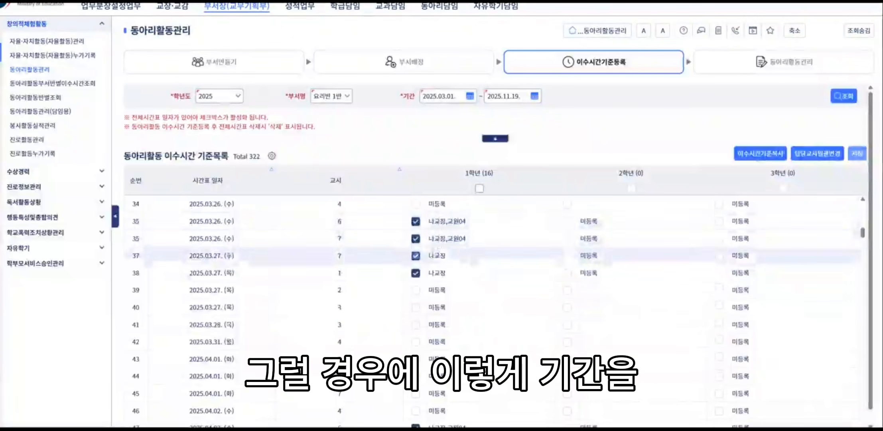
{"action": "left_click", "coordinate": [533, 96]}
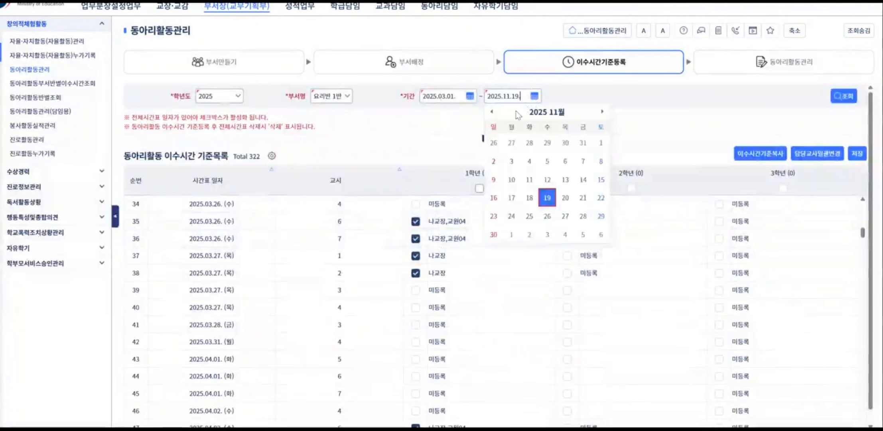
{"action": "left_click", "coordinate": [492, 112]}
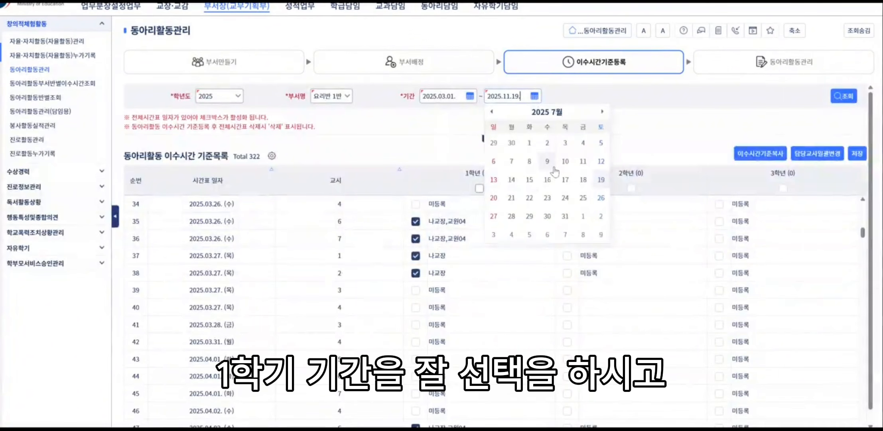
{"action": "left_click", "coordinate": [565, 216]}
{"action": "left_click", "coordinate": [844, 96]}
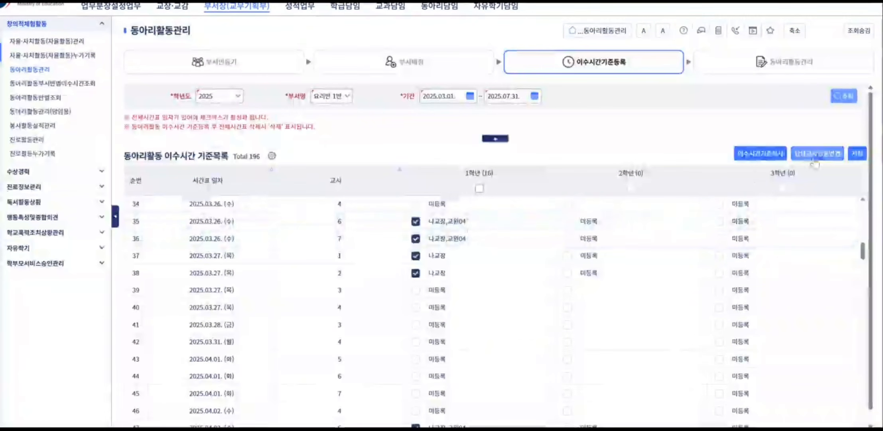
Batch-change the club teachers for the queried period by setting the second teacher's 상태 to 제외, apply it, and save the list
{"action": "left_click", "coordinate": [818, 153]}
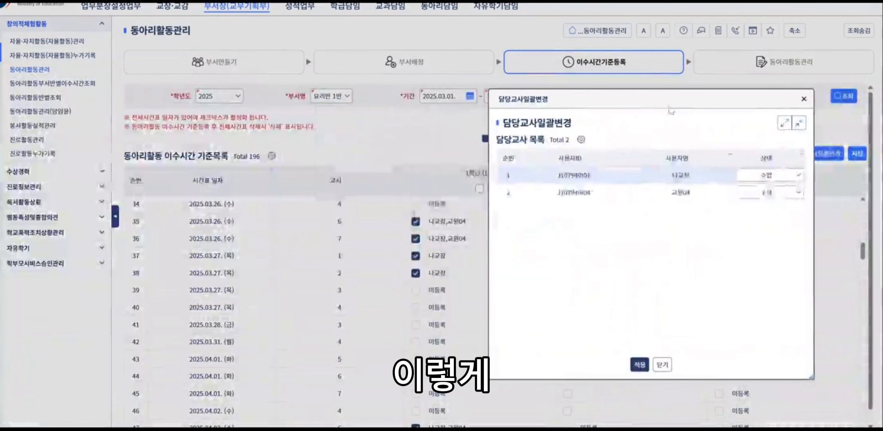
{"action": "left_click", "coordinate": [774, 193]}
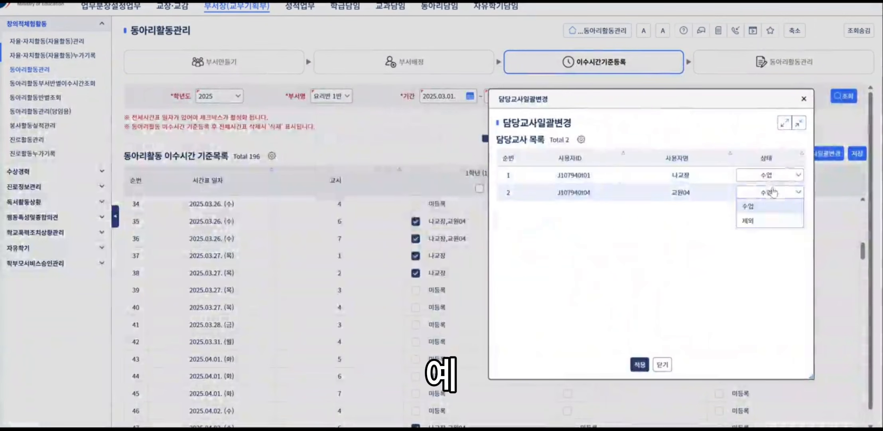
{"action": "left_click", "coordinate": [766, 220]}
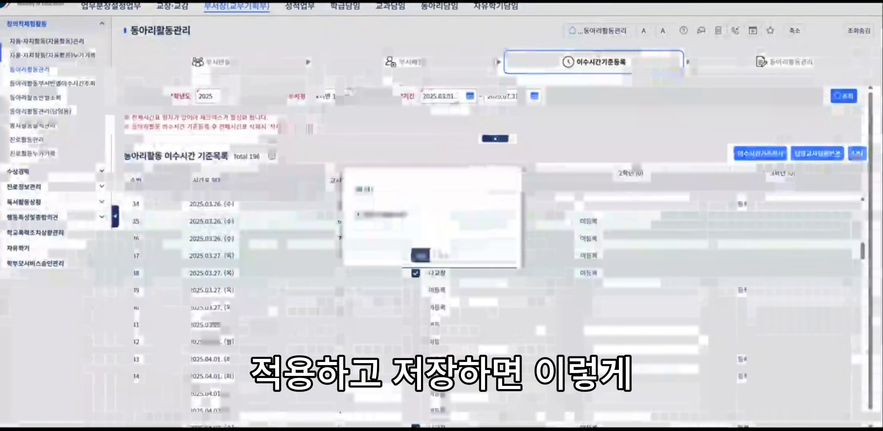
{"action": "left_click", "coordinate": [421, 255]}
{"action": "left_click", "coordinate": [432, 256]}
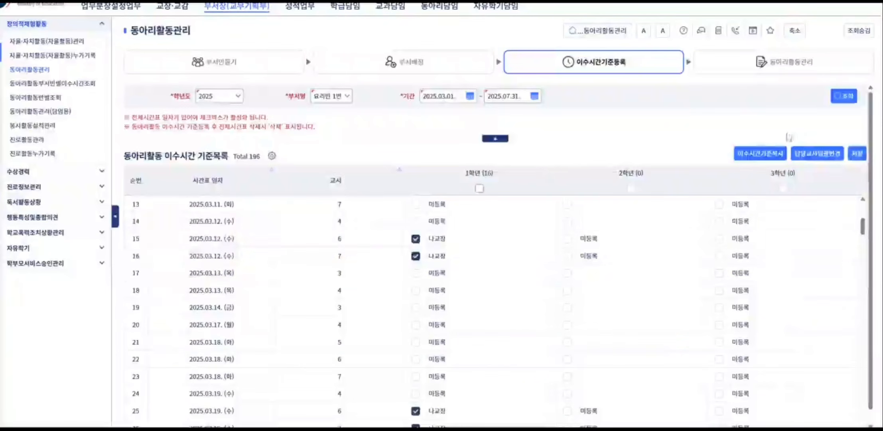
Clear the grade 1 registration for periods 6 and 7 on 2025.03.26 and save the change
{"action": "scroll", "coordinate": [460, 285], "scroll_direction": "up", "scroll_amount": 5}
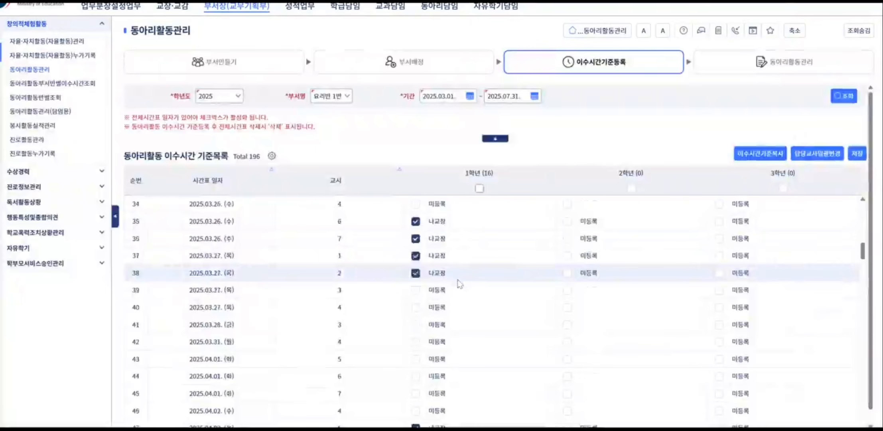
{"action": "left_click", "coordinate": [416, 222]}
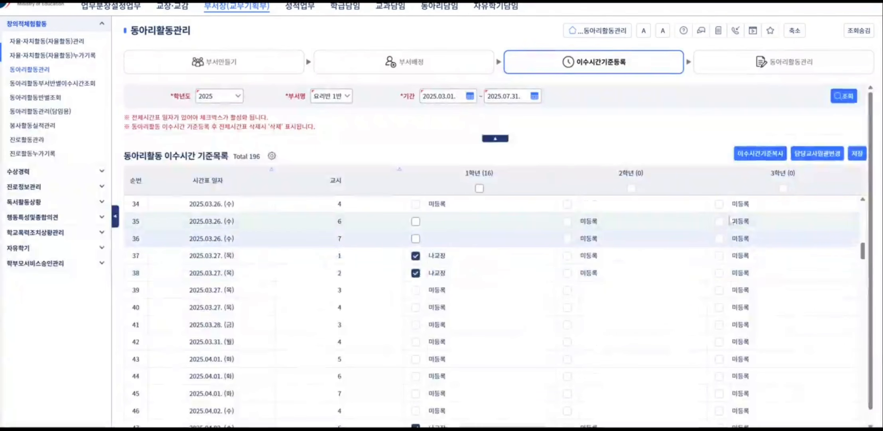
{"action": "left_click", "coordinate": [857, 154]}
{"action": "left_click", "coordinate": [418, 253]}
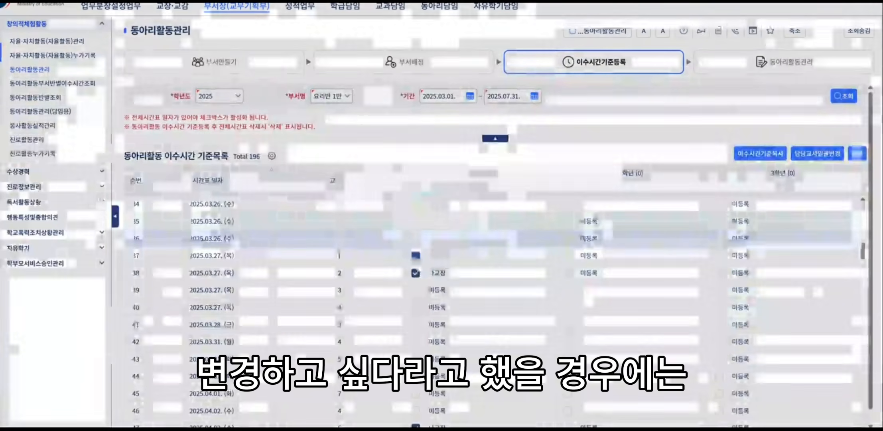
{"action": "left_click", "coordinate": [432, 255]}
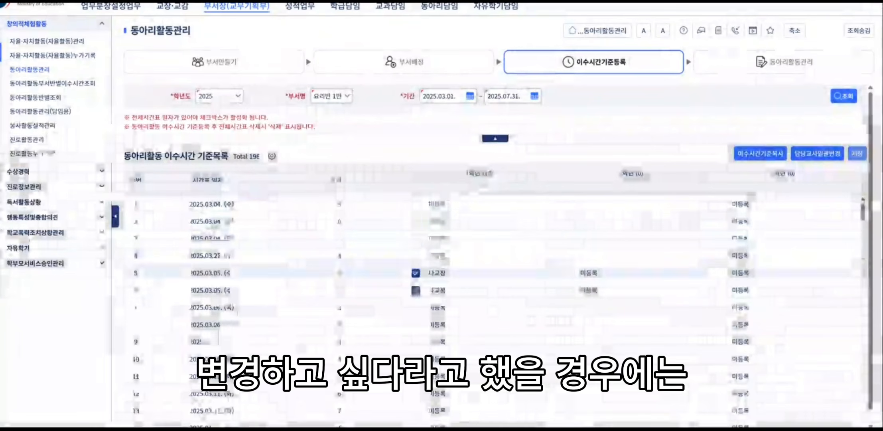
Register grade 1 again for periods 6 and 7 on 2025.03.26 and save the list
{"action": "scroll", "coordinate": [417, 255], "scroll_direction": "down", "scroll_amount": 5}
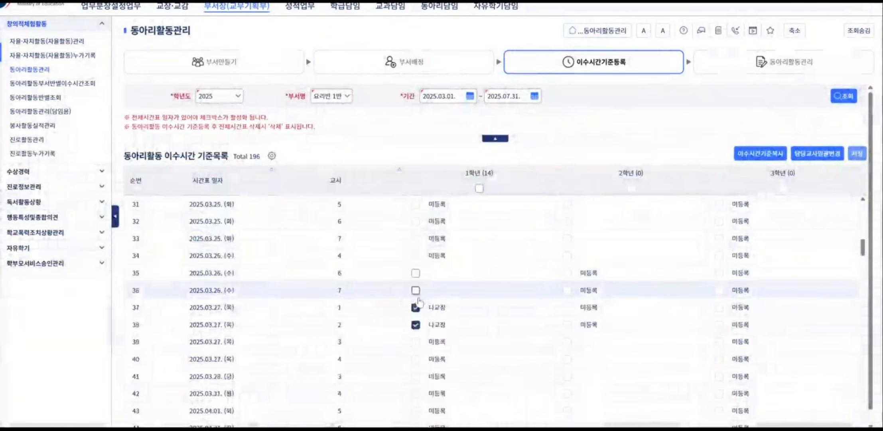
{"action": "left_click", "coordinate": [415, 273]}
{"action": "left_click", "coordinate": [416, 290]}
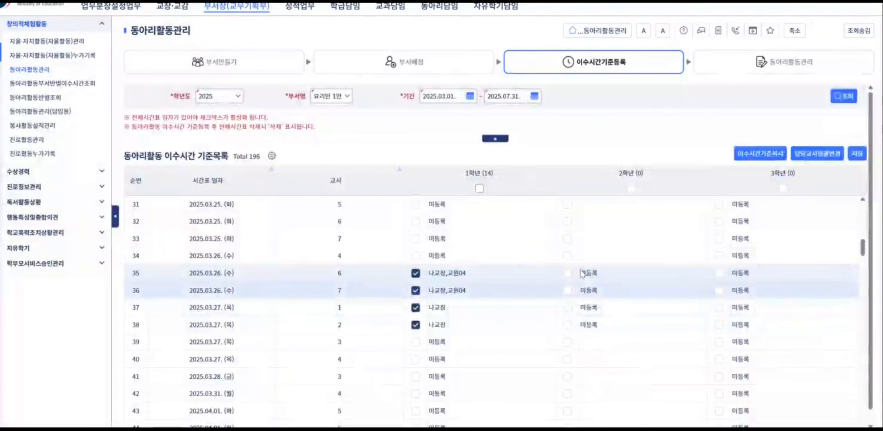
{"action": "left_click", "coordinate": [859, 158]}
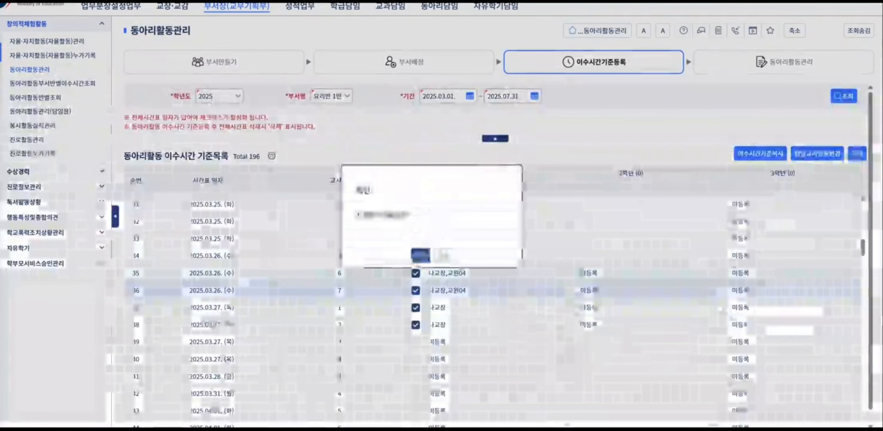
{"action": "left_click", "coordinate": [421, 256]}
{"action": "left_click", "coordinate": [432, 257]}
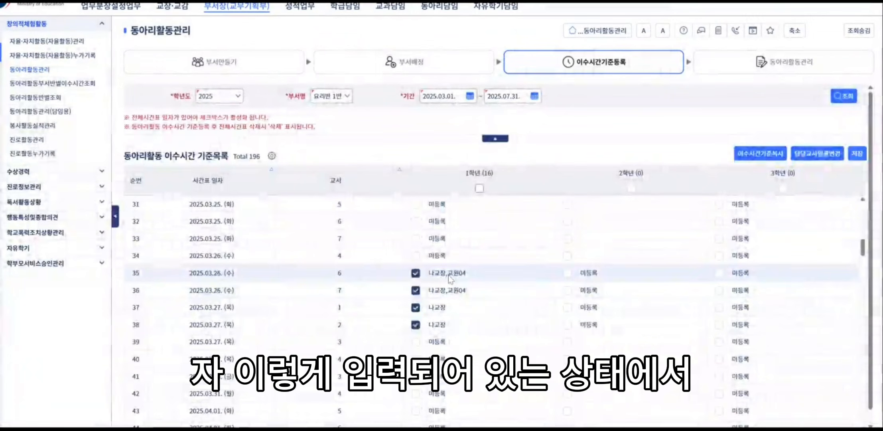
In 담당교사변경 for period 6 on 2025.03.26, set the second teacher's 상태 to 제외, apply it, and save the list
{"action": "left_click", "coordinate": [449, 275]}
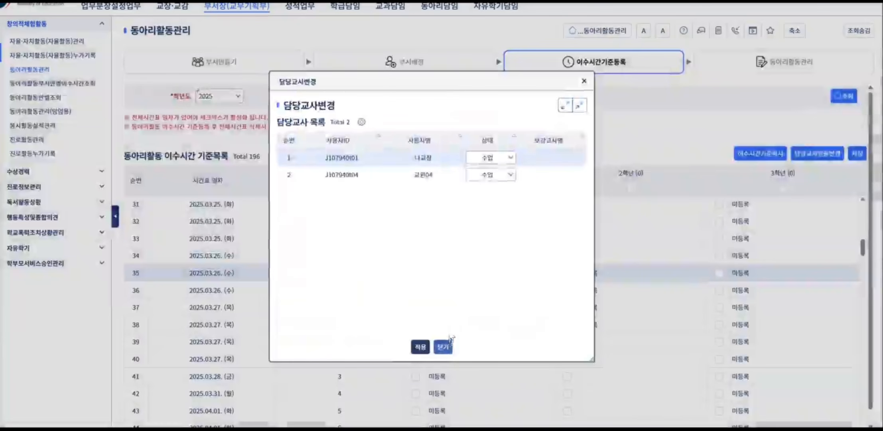
{"action": "left_click", "coordinate": [449, 343]}
{"action": "left_click", "coordinate": [446, 279]}
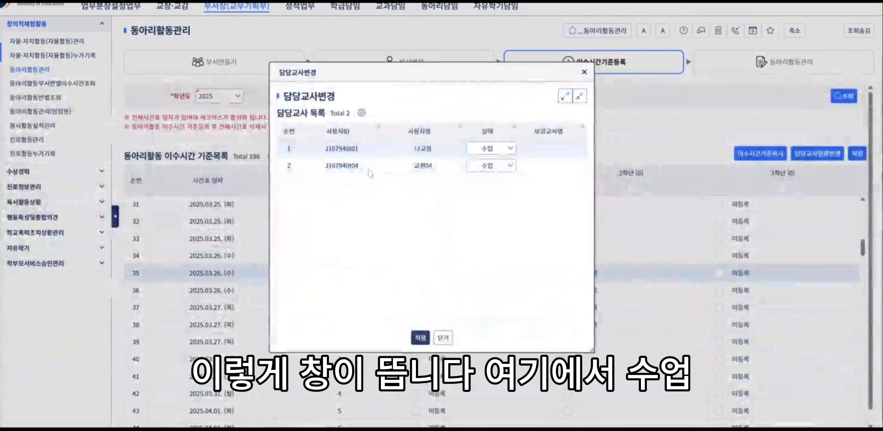
{"action": "left_click", "coordinate": [492, 166]}
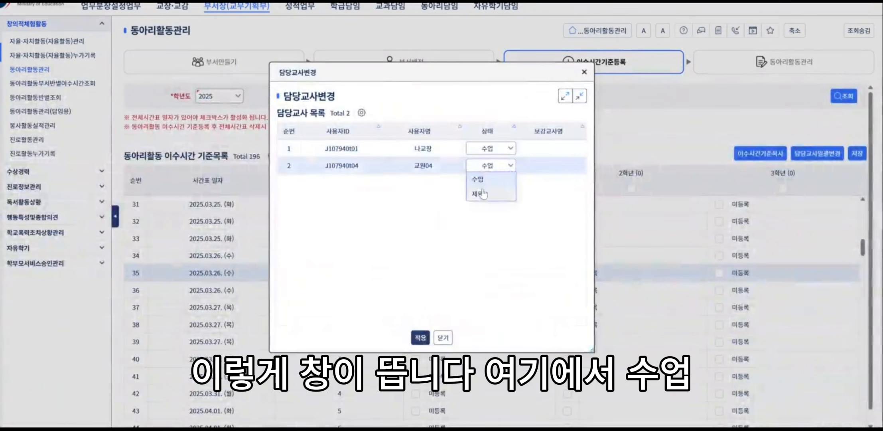
{"action": "left_click", "coordinate": [478, 197]}
{"action": "left_click", "coordinate": [421, 338]}
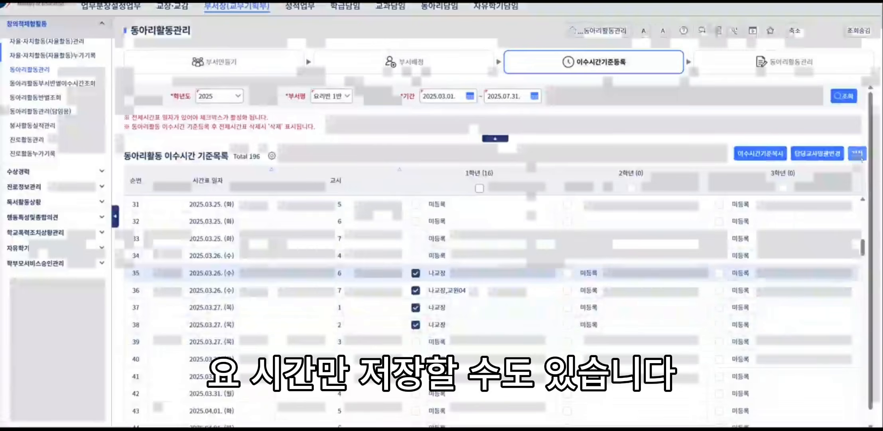
{"action": "left_click", "coordinate": [857, 153]}
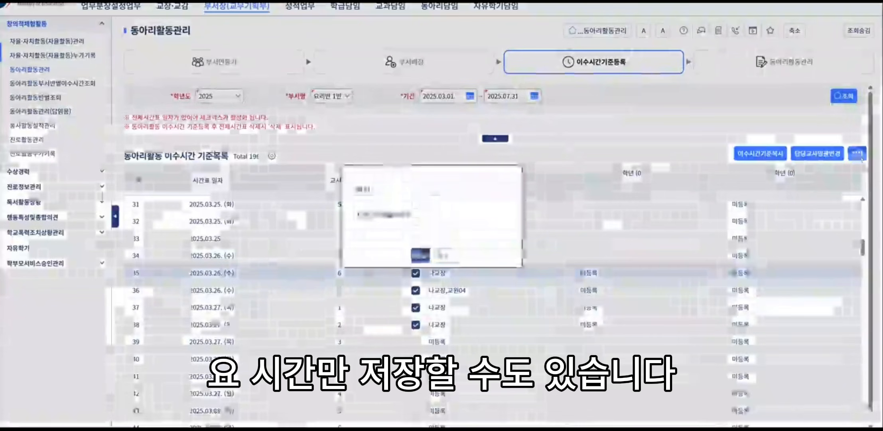
{"action": "left_click", "coordinate": [420, 254]}
{"action": "left_click", "coordinate": [430, 252]}
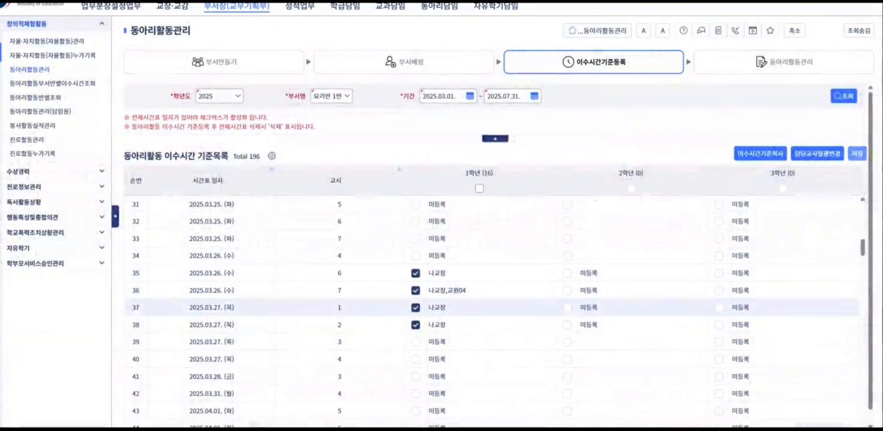
Switch to the slide document, advance to question Q2 on club remarks length, and underline "1500byte" in red
{"action": "key", "text": "alt+Tab"}
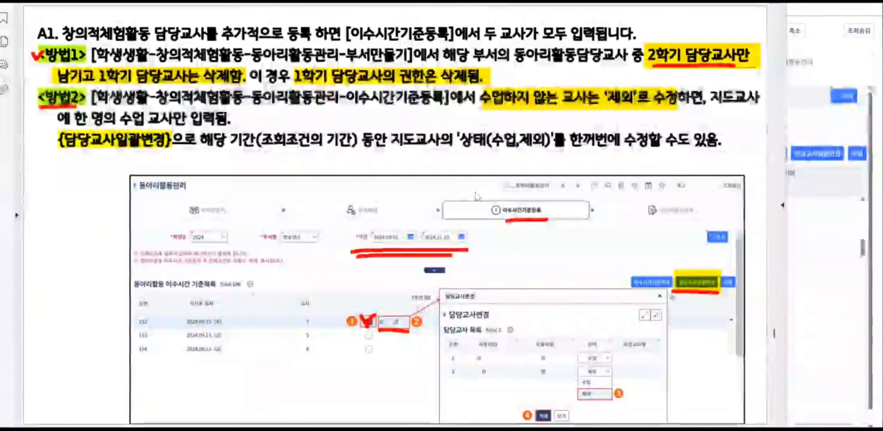
{"action": "scroll", "coordinate": [477, 195], "scroll_direction": "down", "scroll_amount": 3}
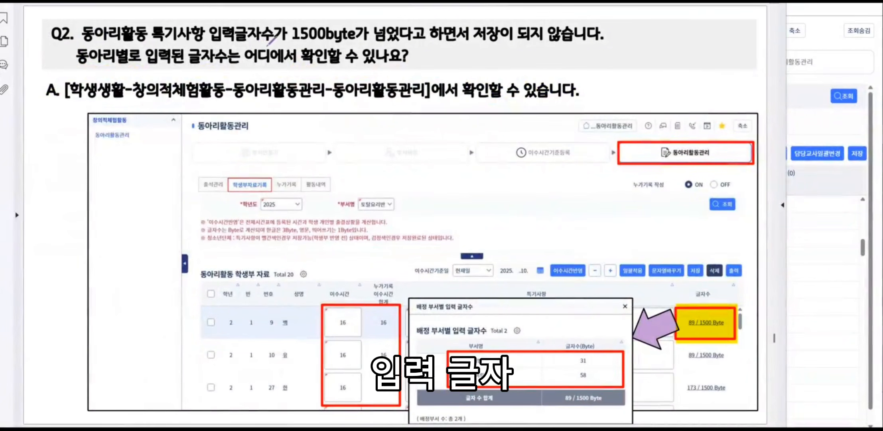
{"action": "left_click_drag", "start_coordinate": [268, 45], "coordinate": [299, 42]}
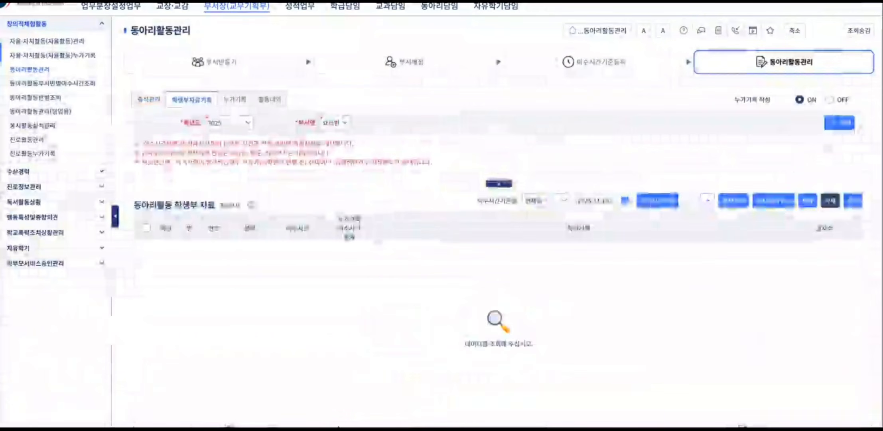
In NEIS, query the 요리반 학생부자료기록 and view the student's entered character counts per assigned club
{"action": "left_click", "coordinate": [839, 123]}
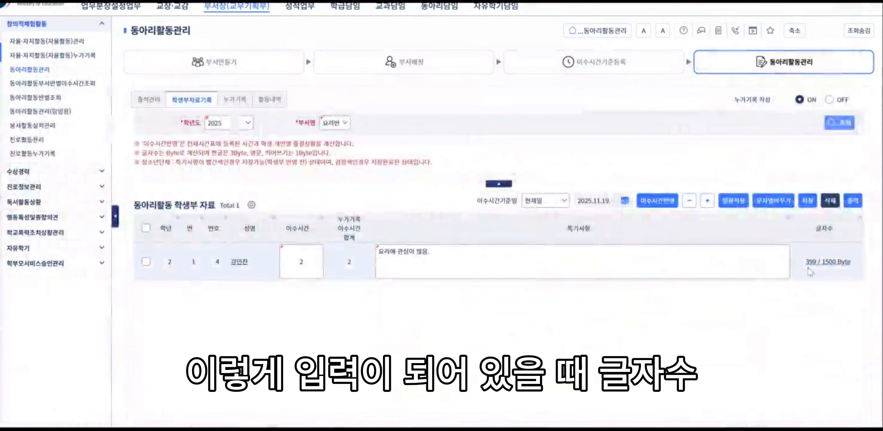
{"action": "left_click", "coordinate": [823, 263]}
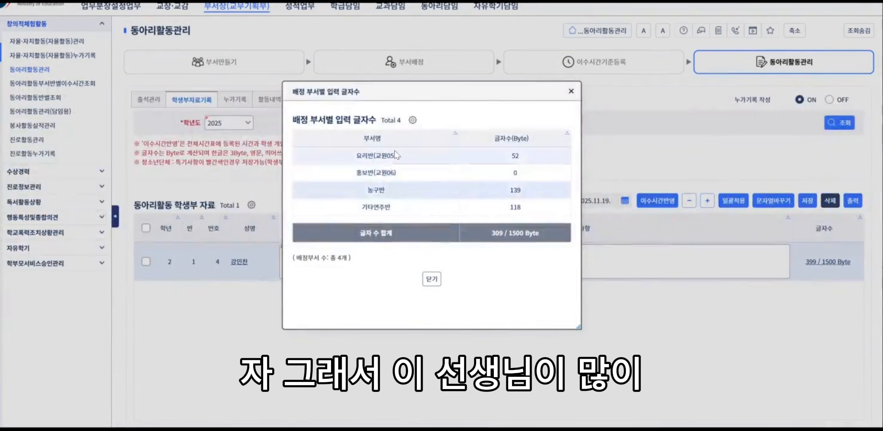
{"action": "left_click", "coordinate": [432, 279]}
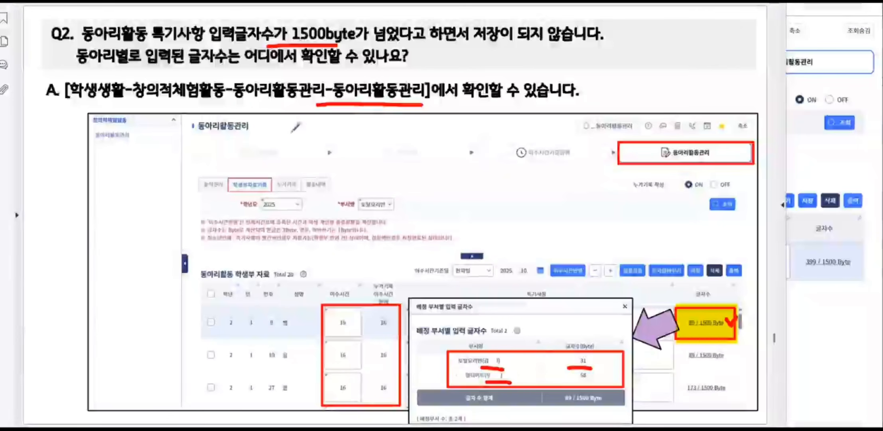
Advance the slide document to the 성적 slide about 교양교과 과세특 조회 위치
{"action": "scroll", "coordinate": [366, 142], "scroll_direction": "down", "scroll_amount": 1}
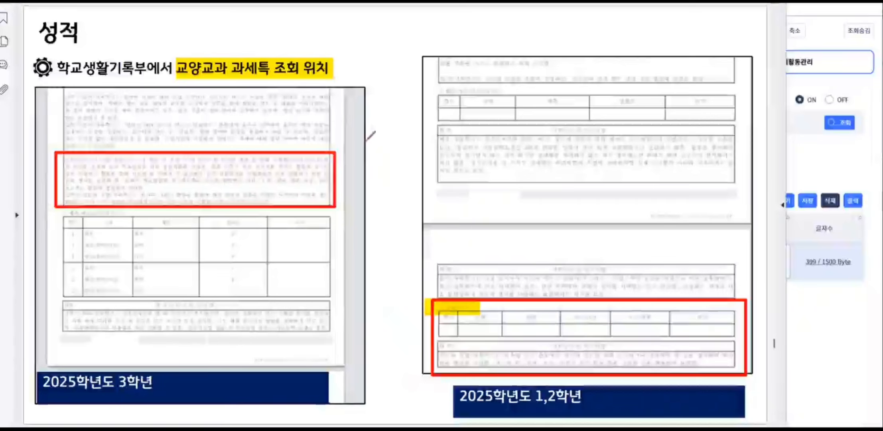
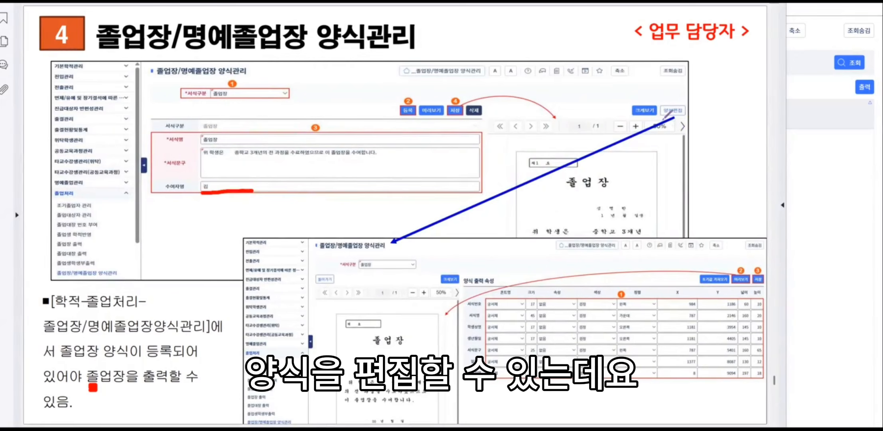
On the 졸업장/명예졸업장 양식관리 slide, underline the 양식편집 button and the 학생성명 row label in red
{"action": "left_click_drag", "start_coordinate": [664, 120], "coordinate": [687, 121]}
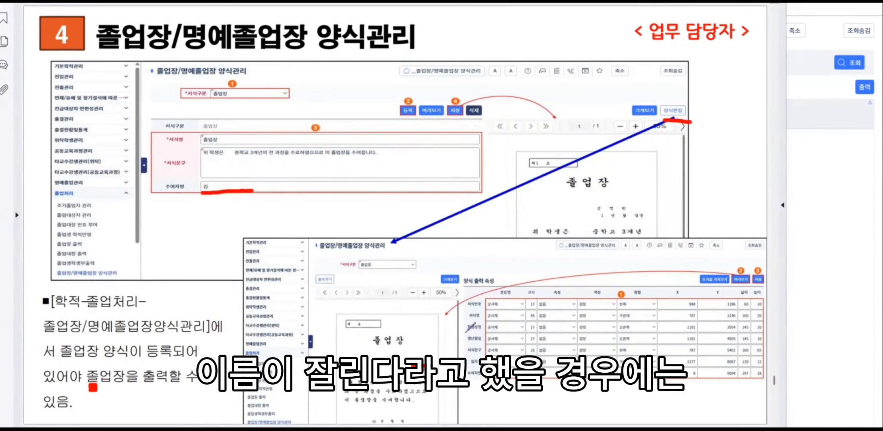
{"action": "left_click_drag", "start_coordinate": [464, 330], "coordinate": [481, 332]}
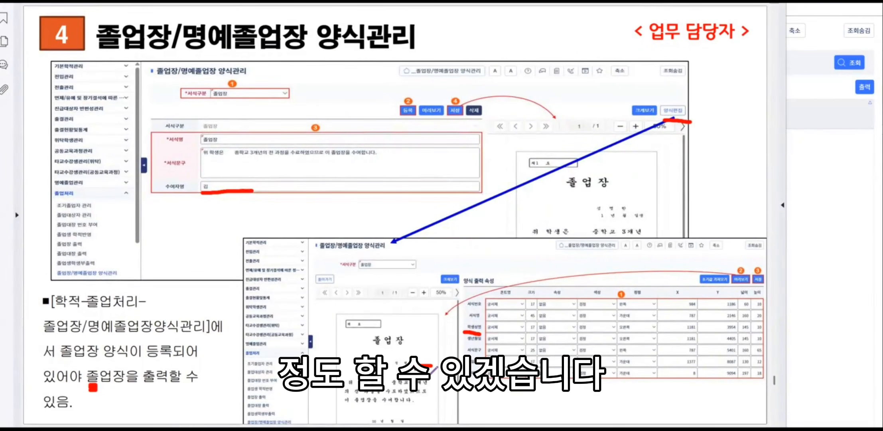
Advance to the 졸업장 출력 slide and underline 졸업번호순, 학년반번호순, and "졸업장과 졸업대장" in red
{"action": "key", "text": "Page_Down"}
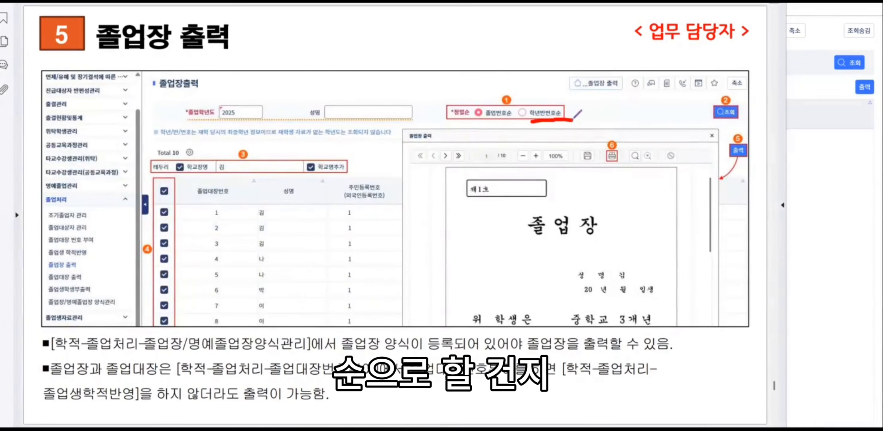
{"action": "left_click_drag", "start_coordinate": [474, 124], "coordinate": [501, 124]}
{"action": "left_click_drag", "start_coordinate": [573, 119], "coordinate": [531, 120]}
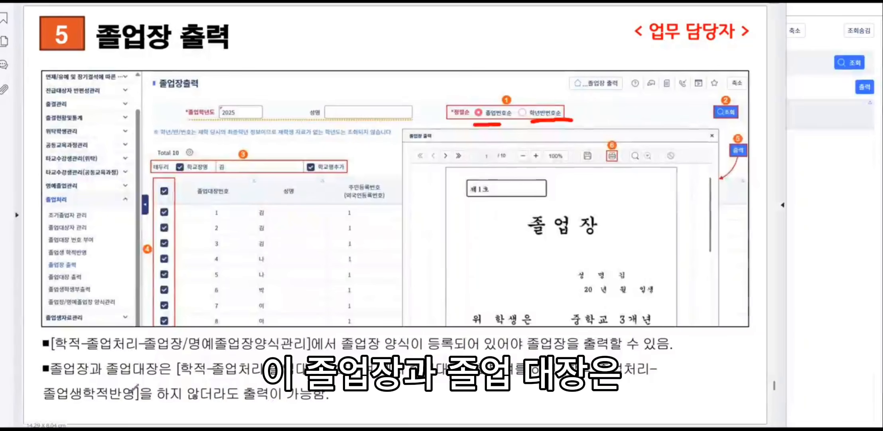
{"action": "left_click_drag", "start_coordinate": [48, 381], "coordinate": [148, 374]}
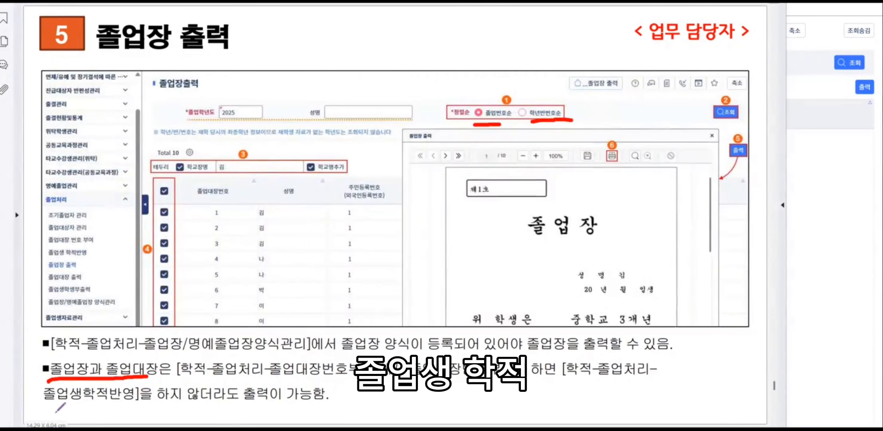
Underline "졸업생학적반영" and mark the end of its sentence in red, and advance past 졸업대장 출력 to the 재학생 반편성 title slide
{"action": "left_click_drag", "start_coordinate": [47, 407], "coordinate": [145, 407]}
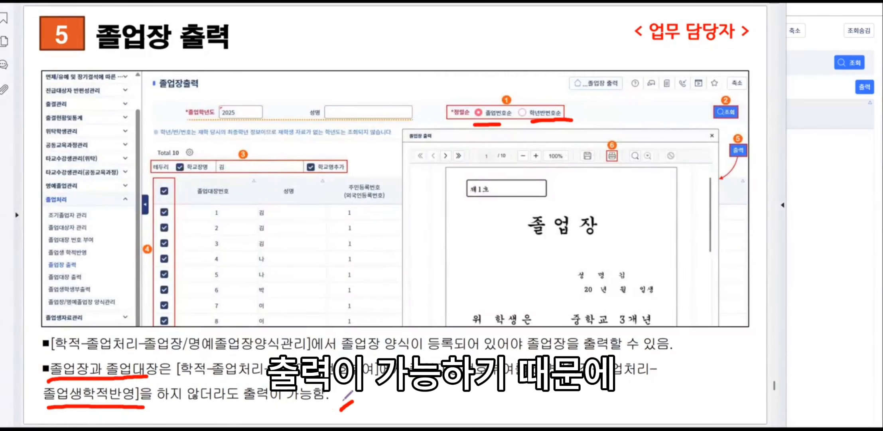
{"action": "left_click_drag", "start_coordinate": [324, 409], "coordinate": [338, 403]}
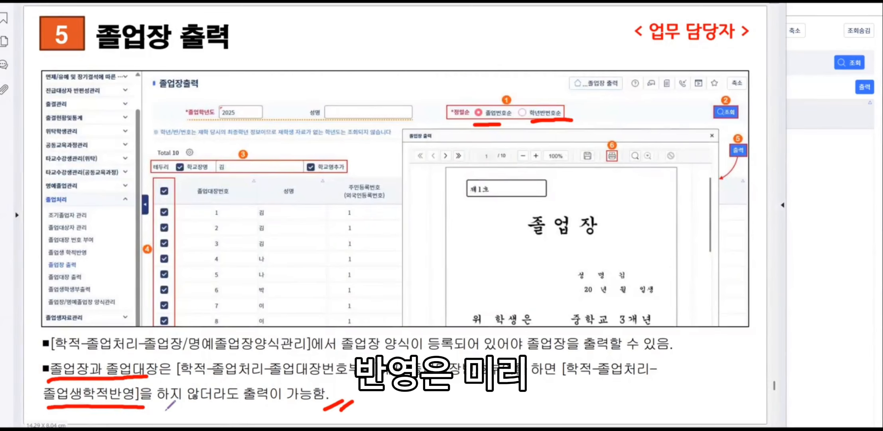
{"action": "key", "text": "Right"}
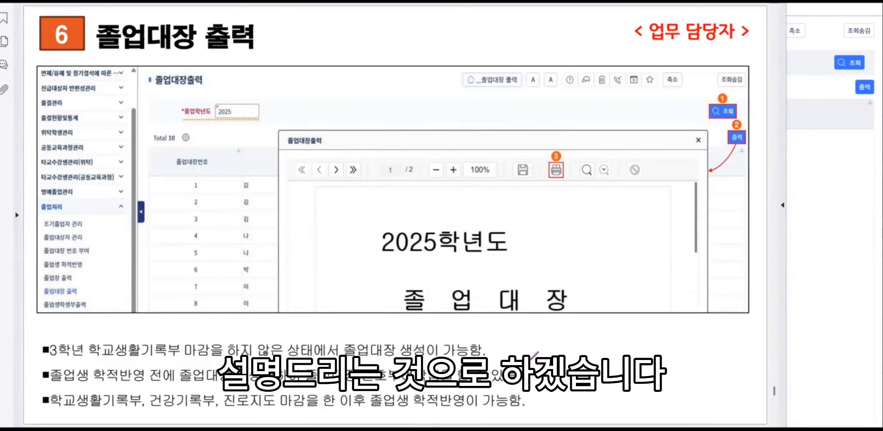
{"action": "key", "text": "Page_Down"}
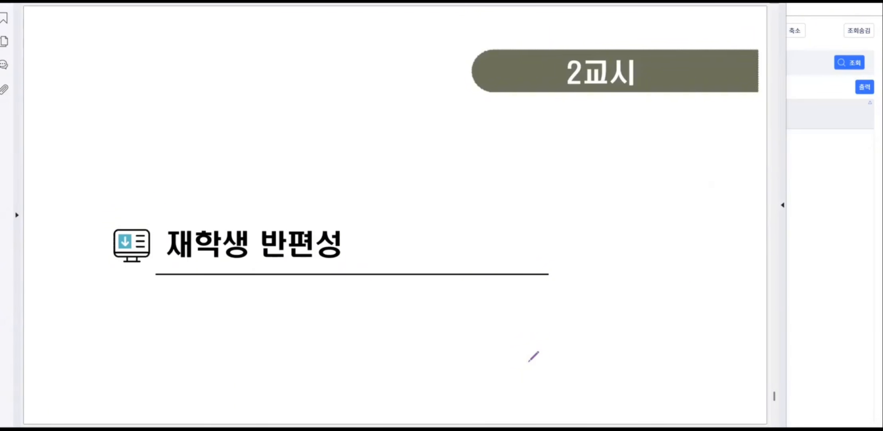
Switch to NEIS, collapse the 출결관리 and 출결현황및통계 groups, and query 조기졸업자 관리 for 졸업학년도 2025
{"action": "left_click", "coordinate": [849, 201]}
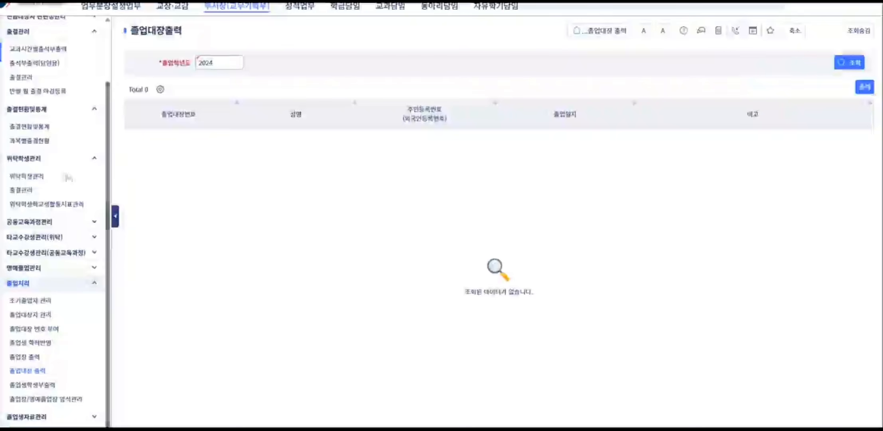
{"action": "scroll", "coordinate": [24, 92], "scroll_direction": "up", "scroll_amount": 3}
{"action": "left_click", "coordinate": [20, 100]}
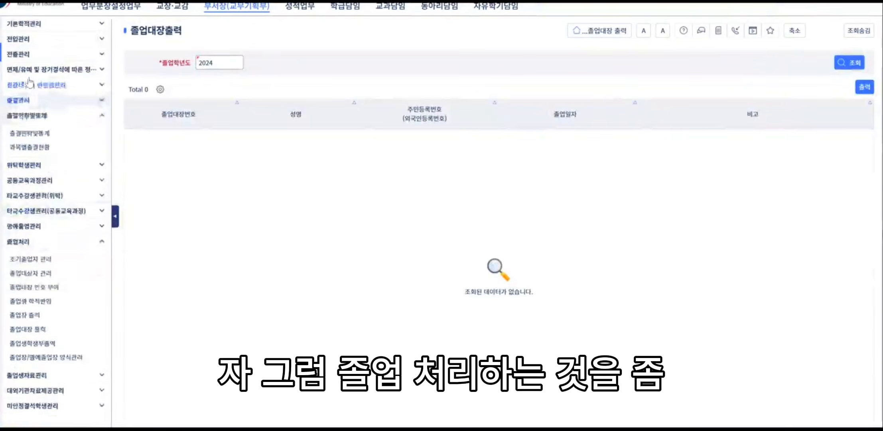
{"action": "left_click", "coordinate": [32, 116]}
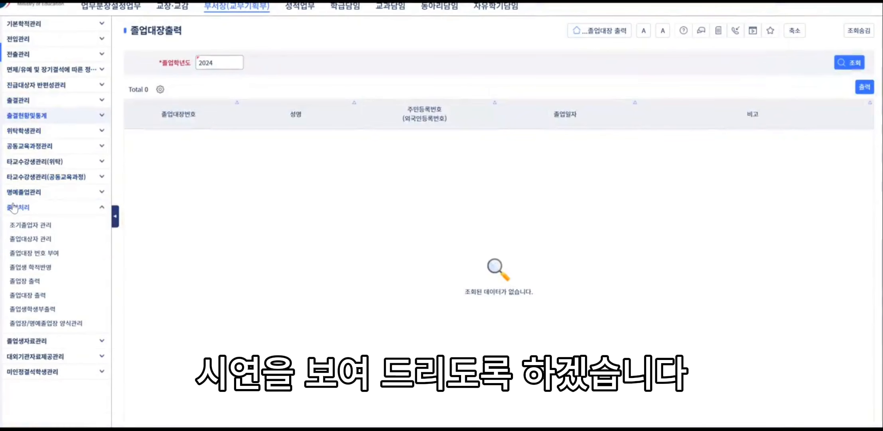
{"action": "left_click", "coordinate": [16, 224]}
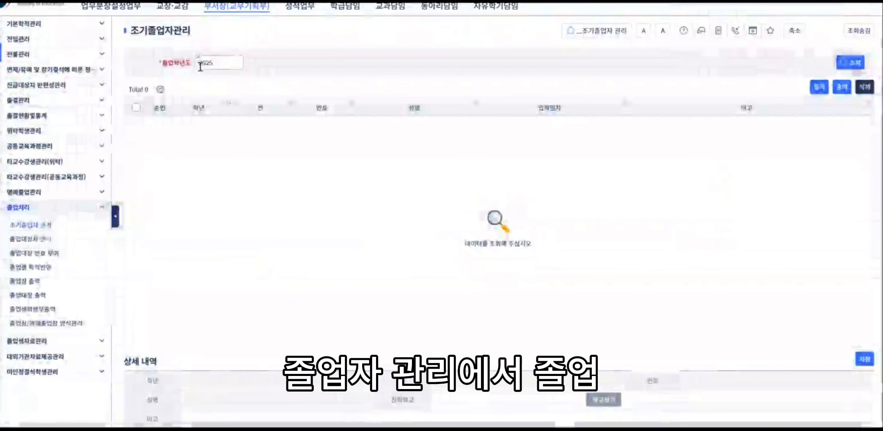
{"action": "left_click", "coordinate": [851, 62]}
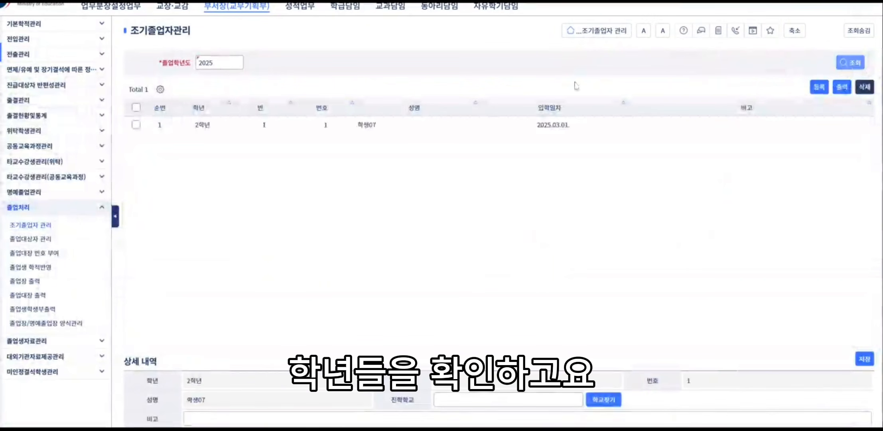
{"action": "left_click", "coordinate": [818, 88]}
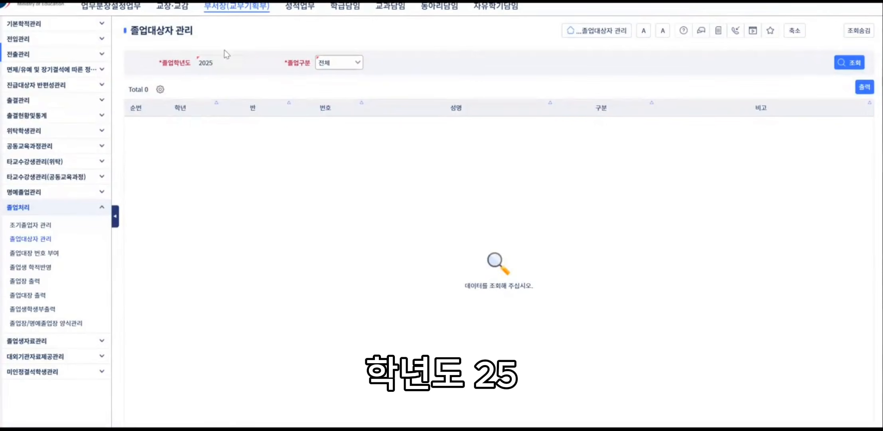
In 졸업대상자 관리, query all graduation types for 2025 and generate the graduation candidates
{"action": "left_click", "coordinate": [849, 62]}
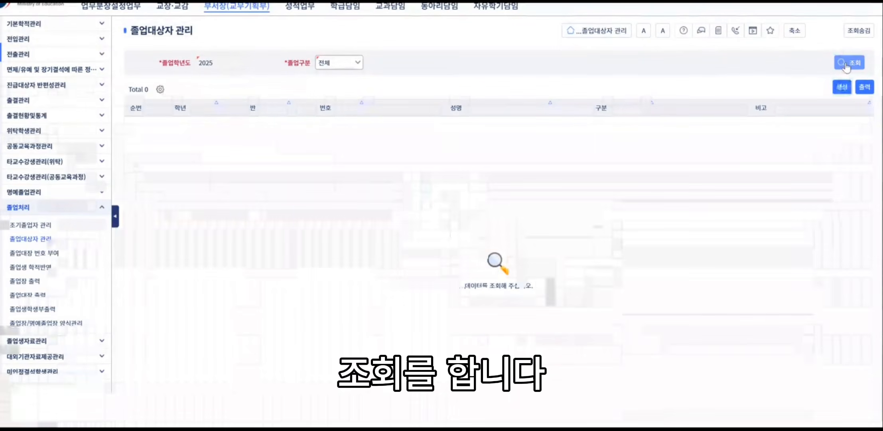
{"action": "left_click", "coordinate": [842, 87]}
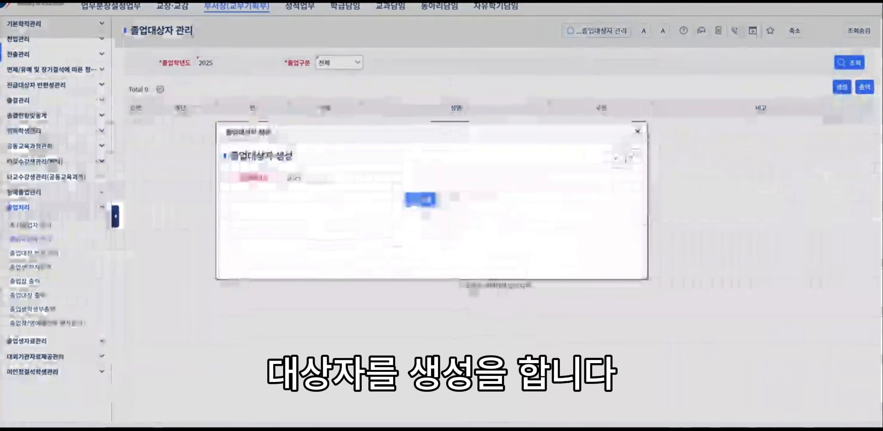
{"action": "left_click", "coordinate": [421, 199]}
{"action": "left_click", "coordinate": [421, 255]}
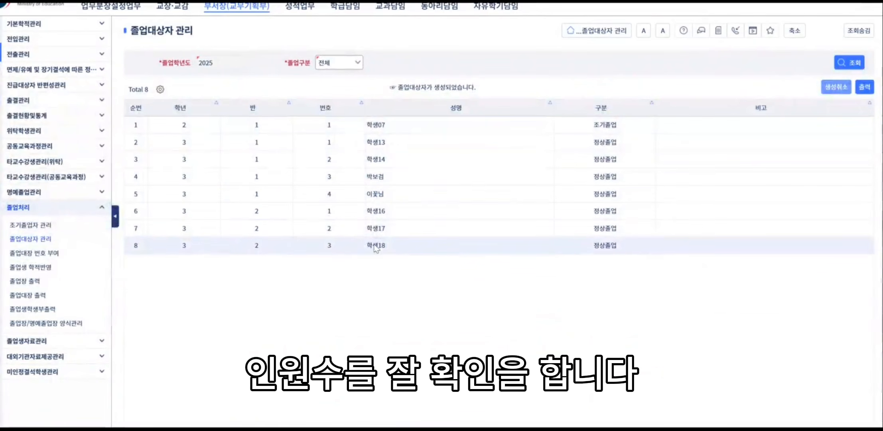
In 졸업대장번호부여, choose 반코드순, enable 대장번호형식변경 with starting number 2025-1, and run the number assignment
{"action": "left_click", "coordinate": [47, 253]}
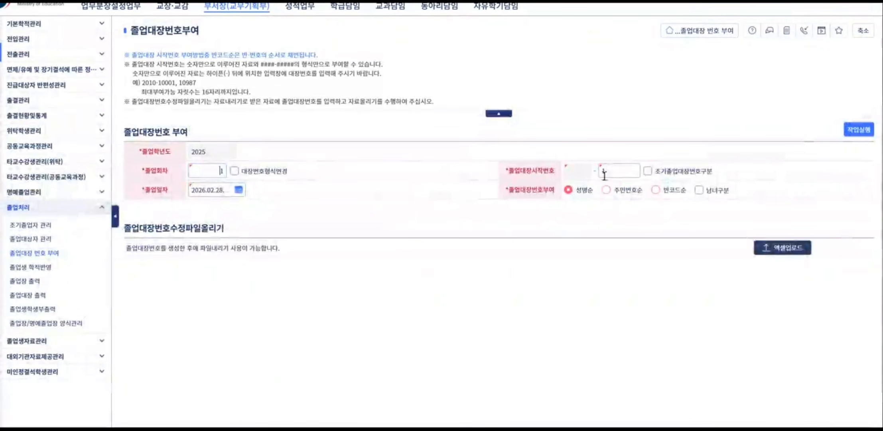
{"action": "left_click", "coordinate": [658, 191]}
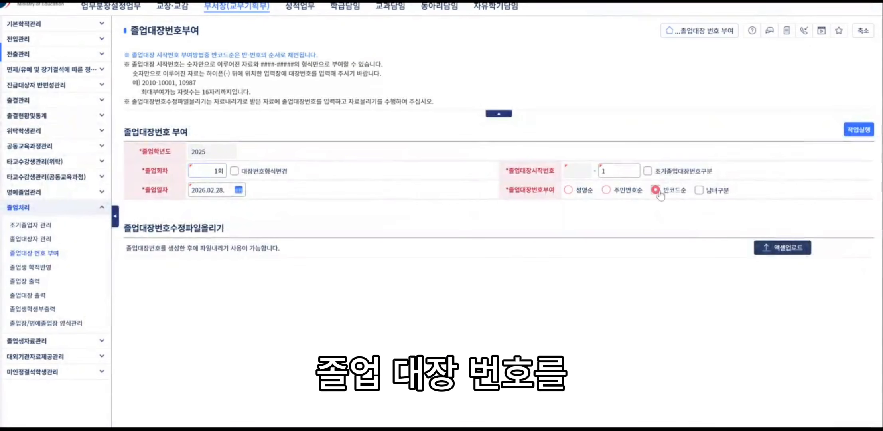
{"action": "left_click", "coordinate": [237, 171]}
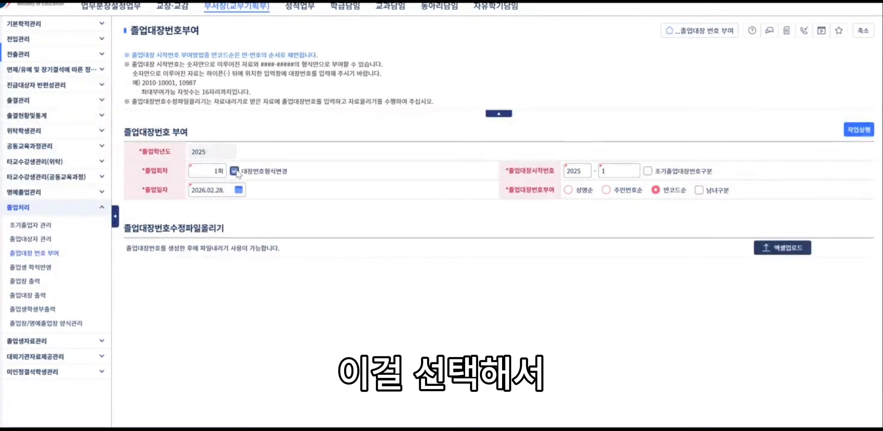
{"action": "left_click", "coordinate": [234, 171]}
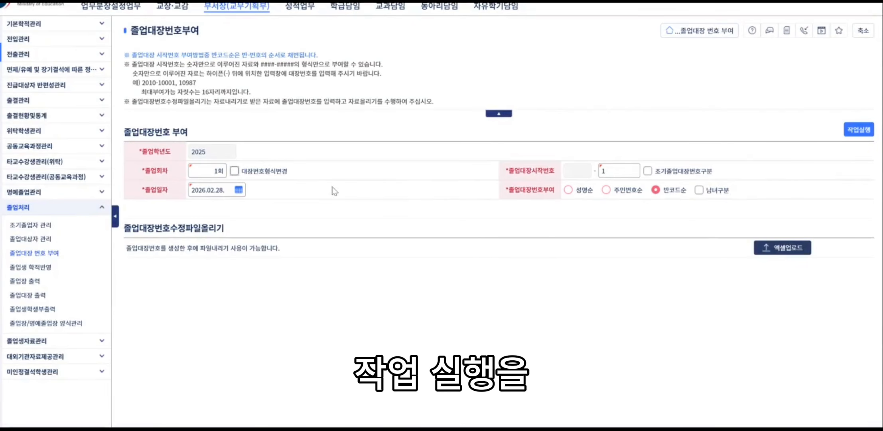
{"action": "left_click", "coordinate": [235, 171]}
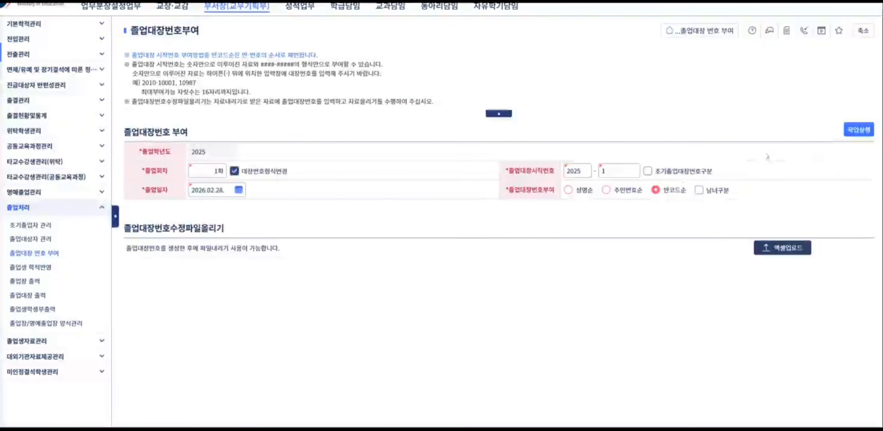
{"action": "left_click", "coordinate": [859, 129]}
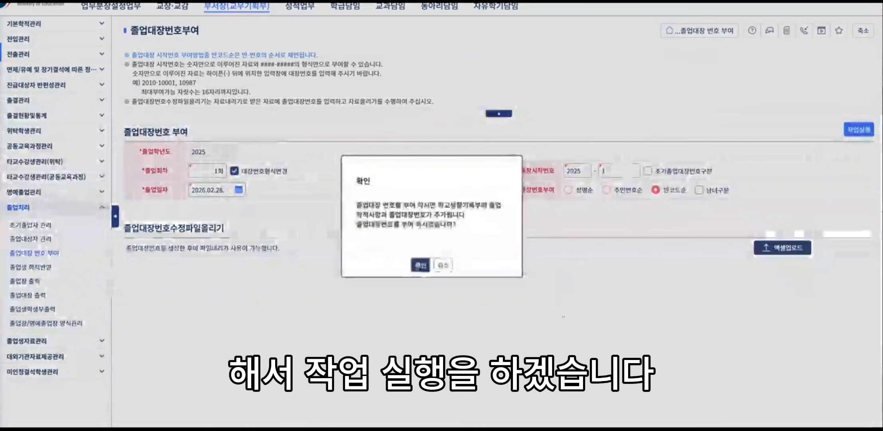
{"action": "left_click", "coordinate": [421, 265]}
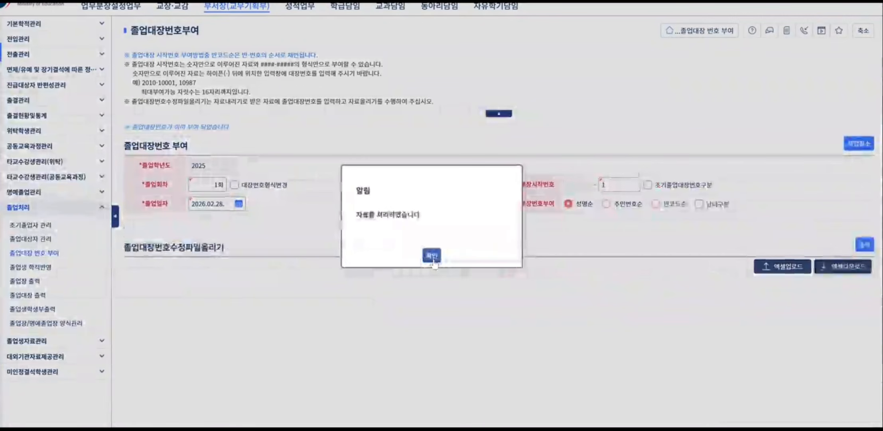
{"action": "left_click", "coordinate": [432, 256]}
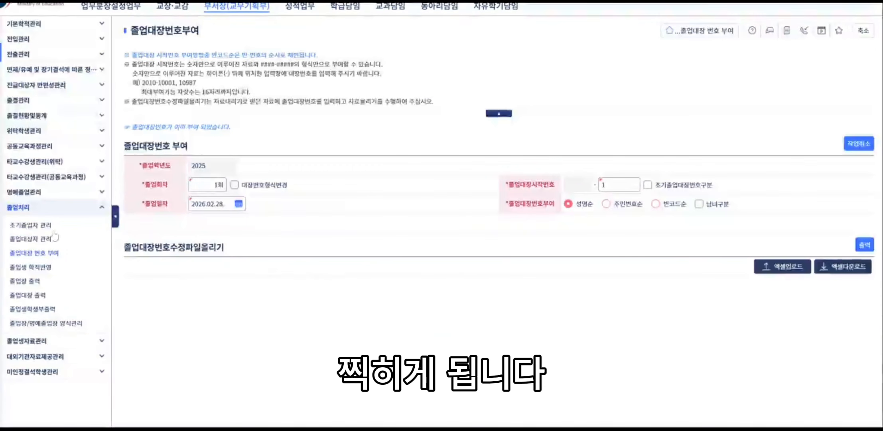
In 졸업장 출력, query the 2025 graduates and open the certificate preview for 졸업대장번호 2025-1
{"action": "left_click", "coordinate": [24, 282]}
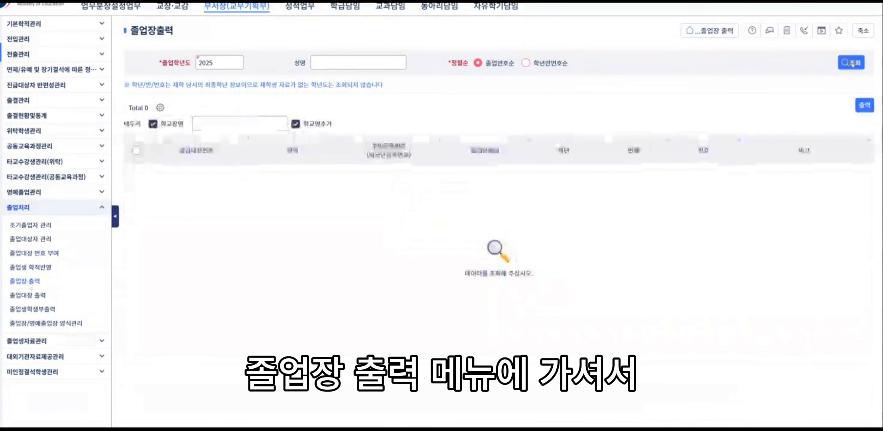
{"action": "left_click", "coordinate": [853, 63]}
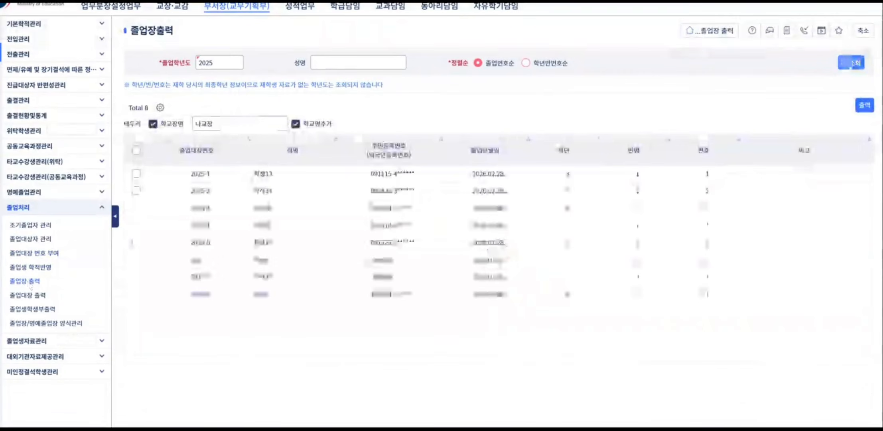
{"action": "left_click", "coordinate": [136, 174]}
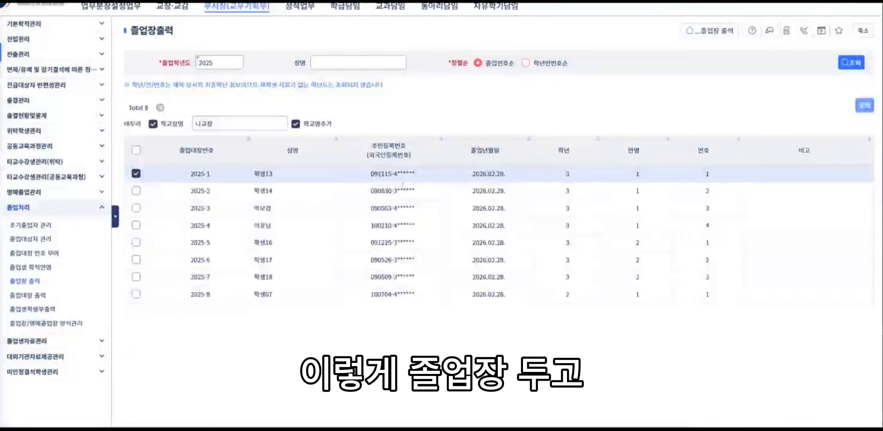
{"action": "left_click", "coordinate": [865, 106]}
Examine the previewed certificate from top to bottom, including the principal's name, and close the preview
{"action": "scroll", "coordinate": [630, 218], "scroll_direction": "down", "scroll_amount": 5}
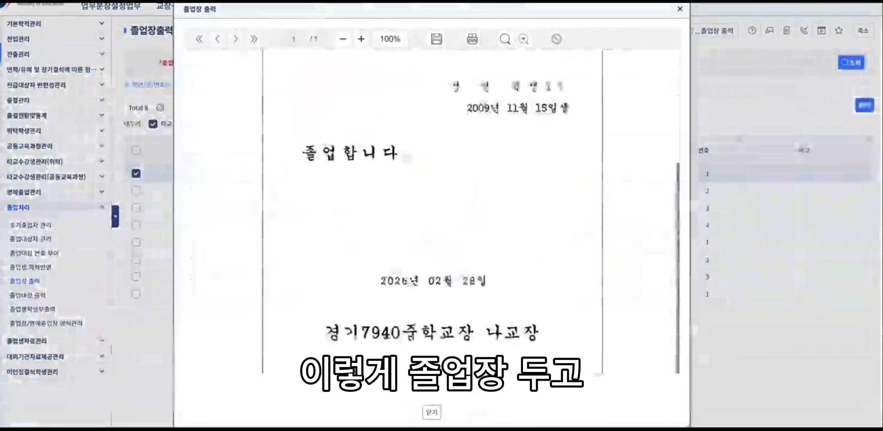
{"action": "scroll", "coordinate": [433, 217], "scroll_direction": "down", "scroll_amount": 1}
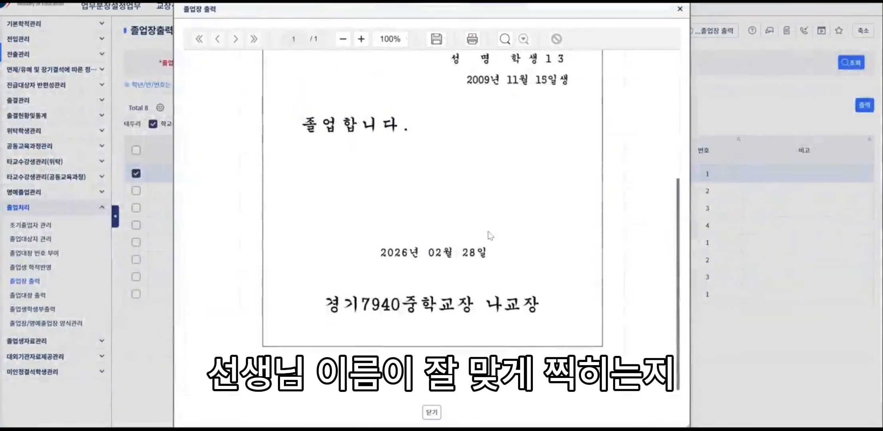
{"action": "scroll", "coordinate": [491, 236], "scroll_direction": "up", "scroll_amount": 2}
{"action": "scroll", "coordinate": [495, 244], "scroll_direction": "up", "scroll_amount": 4}
{"action": "scroll", "coordinate": [506, 262], "scroll_direction": "down", "scroll_amount": 7}
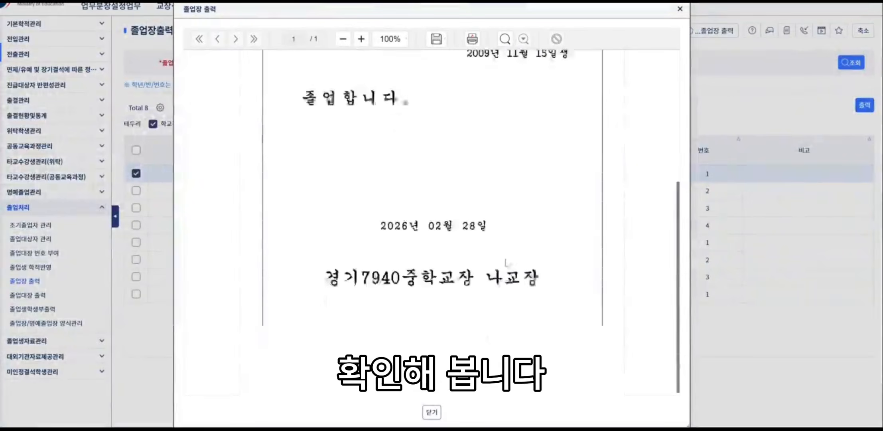
{"action": "scroll", "coordinate": [466, 307], "scroll_direction": "up", "scroll_amount": 3}
{"action": "left_click", "coordinate": [432, 412]}
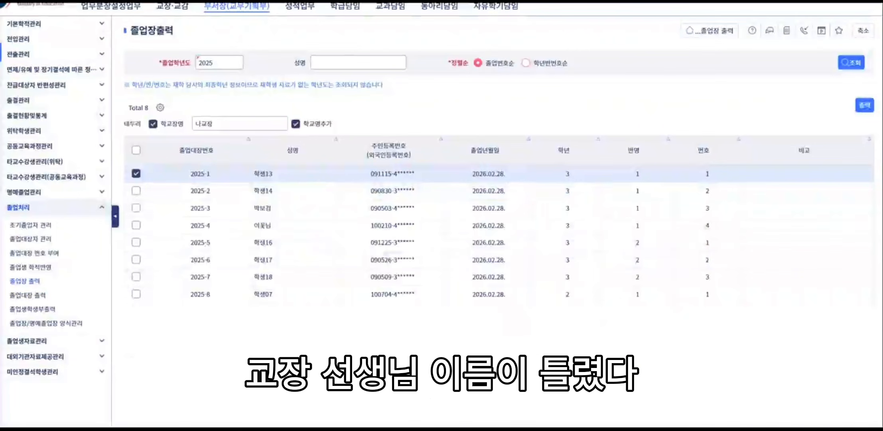
In 졸업장/명예졸업장 양식관리, change the last syllable of the 수여자명 (principal's name) on the 졸업장 form and save it
{"action": "left_click", "coordinate": [41, 324]}
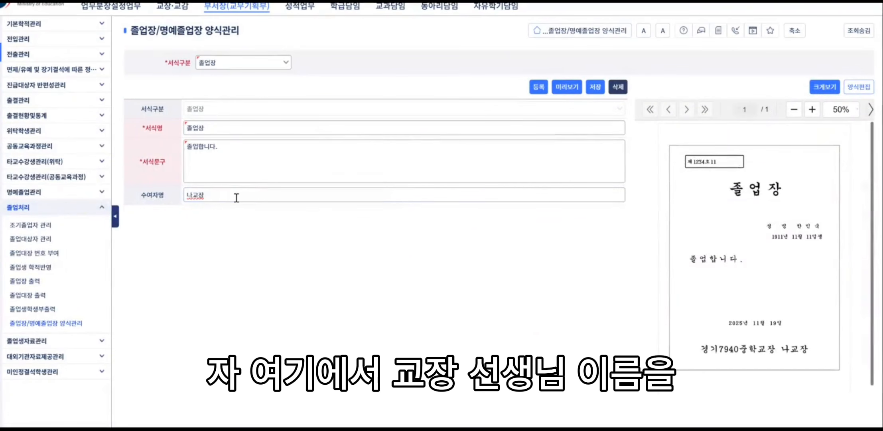
{"action": "key", "text": "BackSpace"}
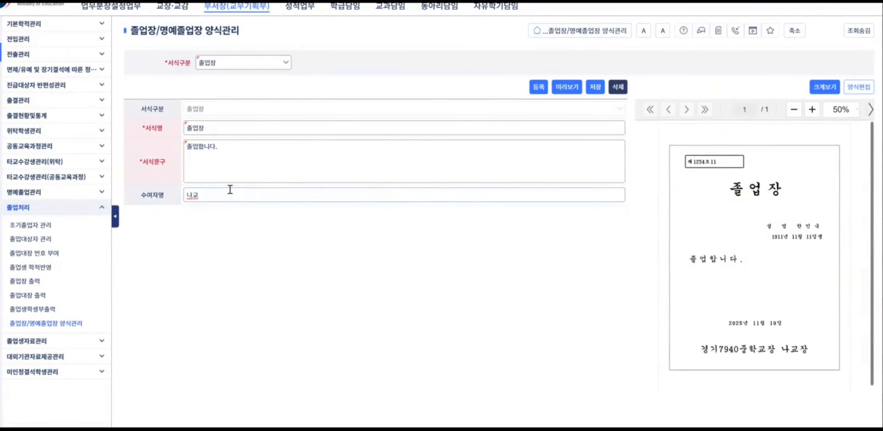
{"action": "type", "text": "니"}
{"action": "key", "text": "BackSpace"}
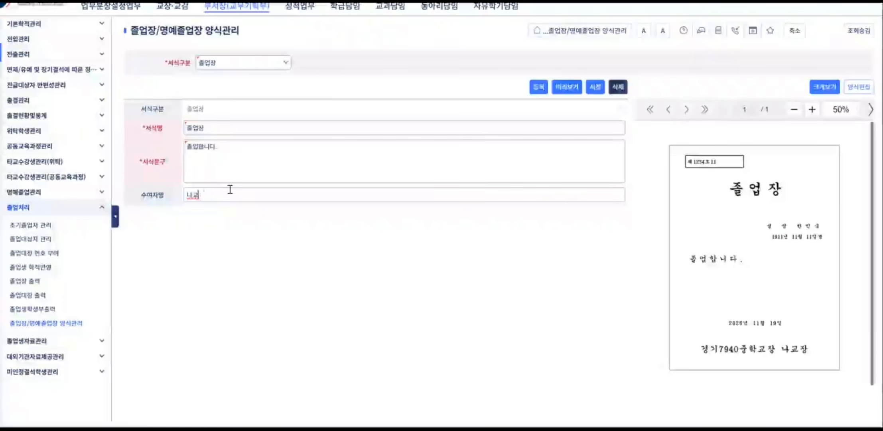
{"action": "type", "text": "해"}
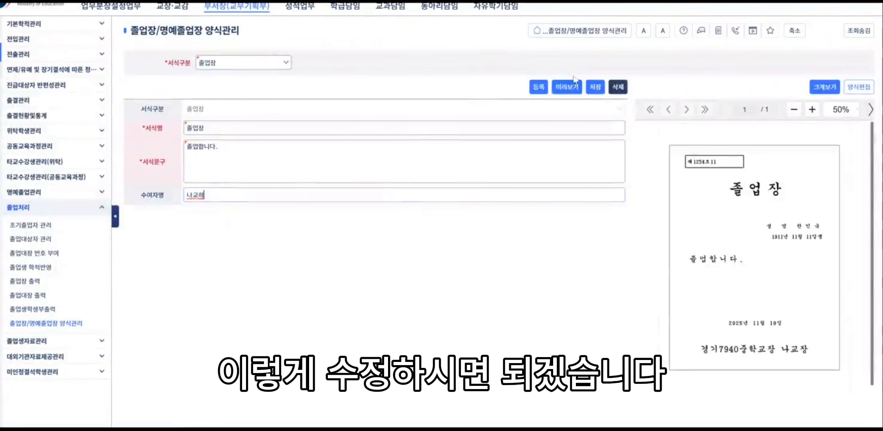
{"action": "left_click", "coordinate": [595, 87]}
{"action": "key", "text": "Return"}
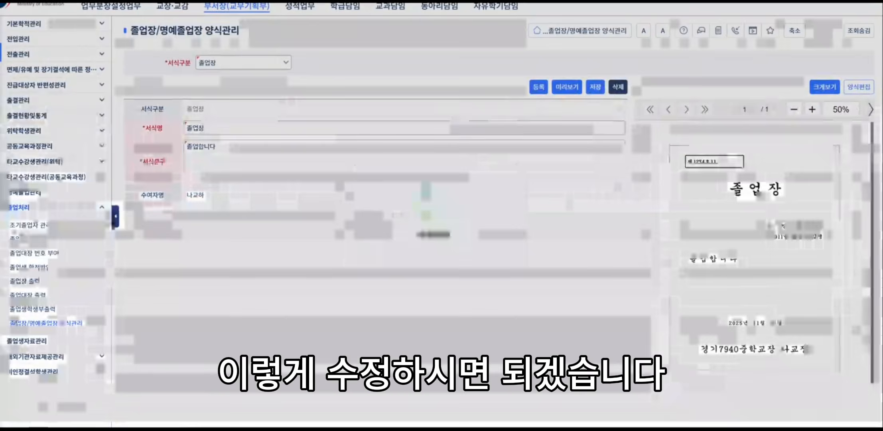
{"action": "key", "text": "Return"}
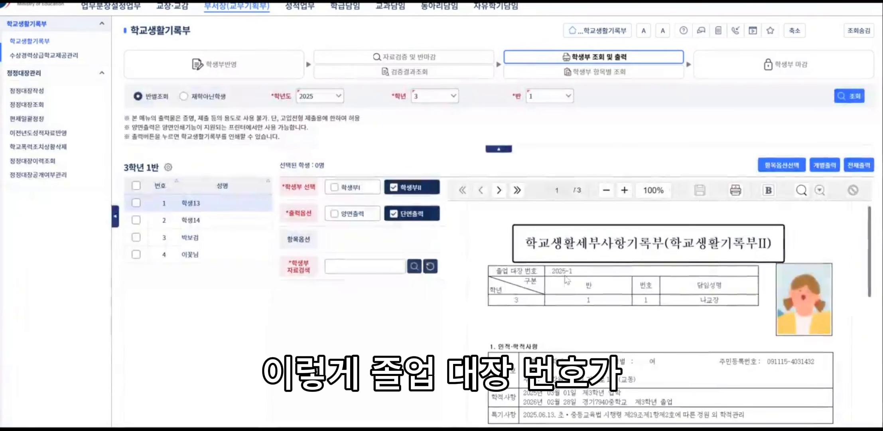
View the 학교생활기록부II of student number 2 in 3학년 1반 to check the 졸업대장번호 and graduation entry
{"action": "left_click", "coordinate": [233, 222]}
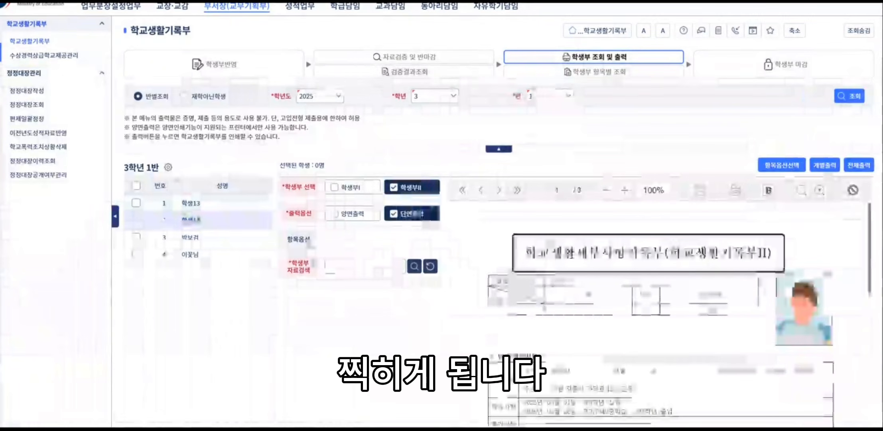
{"action": "scroll", "coordinate": [524, 345], "scroll_direction": "down", "scroll_amount": 1}
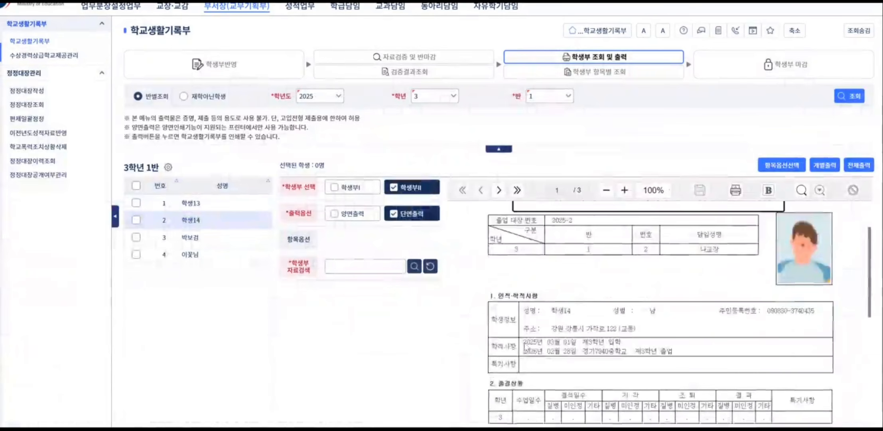
Switch back to the slide document and advance to the 신학년도 환경설정 slide
{"action": "key", "text": "alt+Tab"}
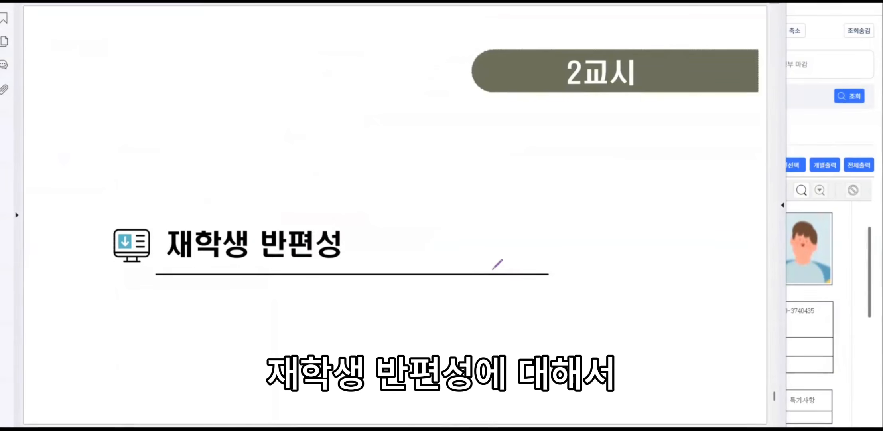
{"action": "key", "text": "Page_Down"}
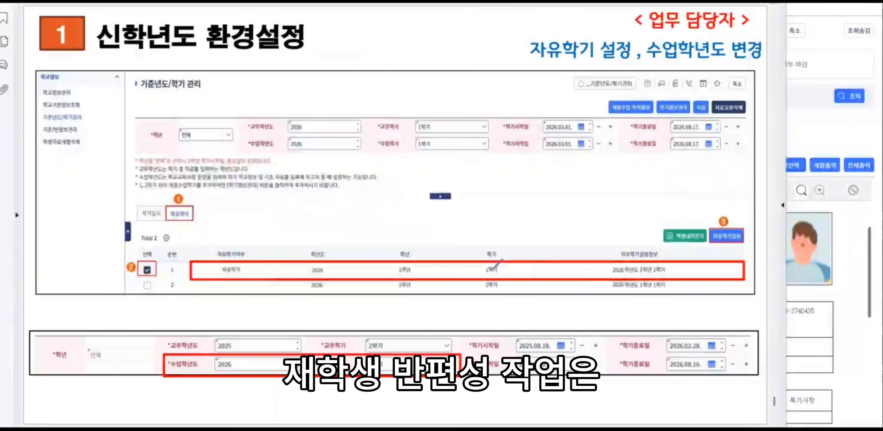